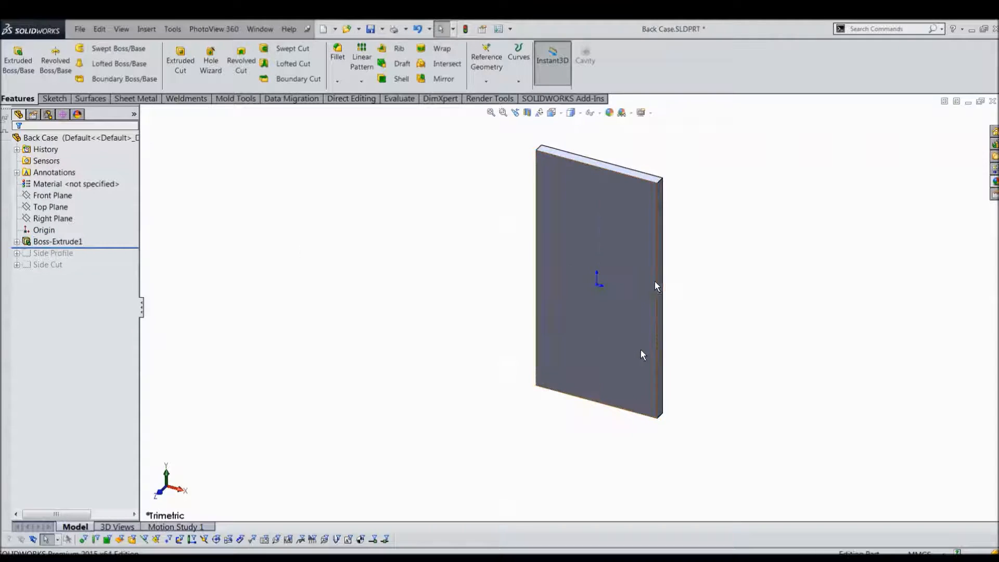
- Chamfer the four corner edges of the plate with a 3.6 mm distance and a 45-degree angle
middle_click_drag(676, 253, 662, 272, "ctrl")
key("s")
left_click(696, 317)
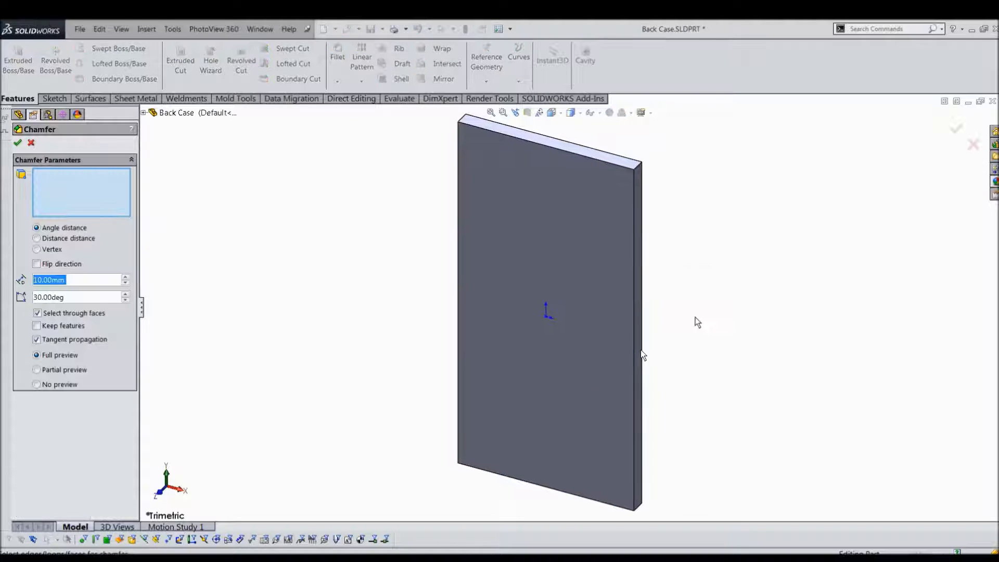
type("0.6")
key("Return")
key("Tab")
type("45")
key("Return")
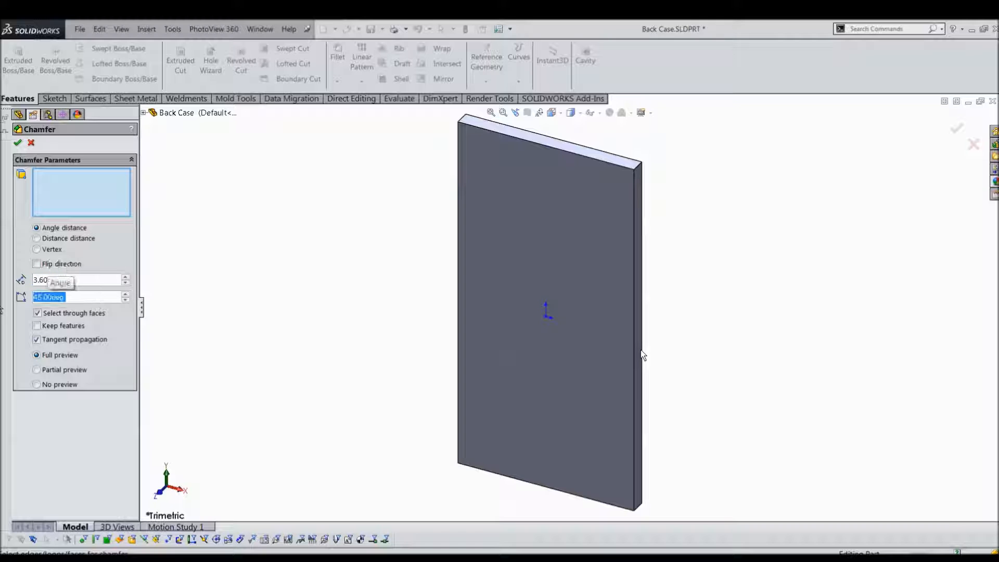
left_click(638, 166)
left_click(635, 168)
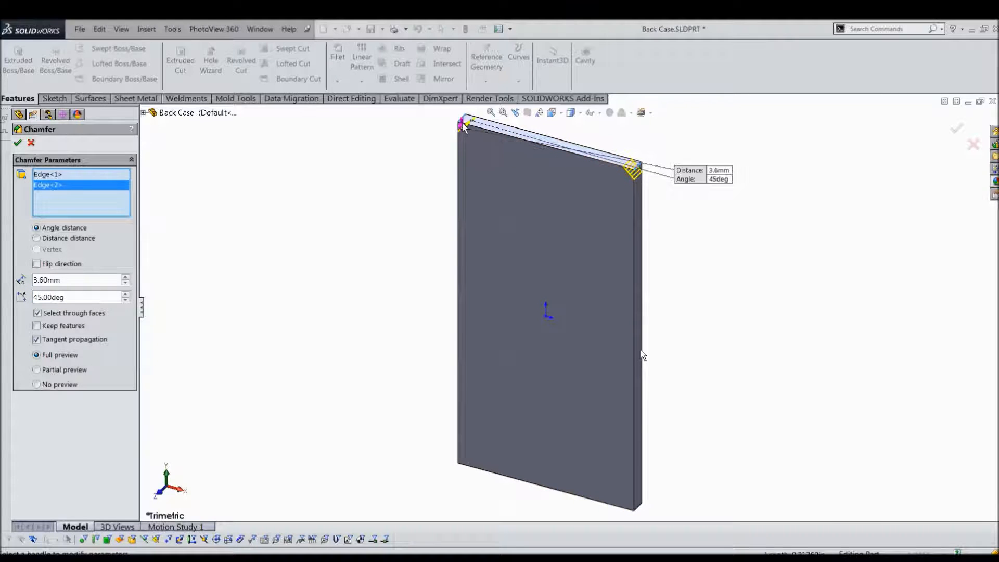
left_click(639, 505)
middle_click_drag(513, 495, 586, 485)
key("Return")
- Chamfer all outer edges of the plate's back face at 1.5 mm and 60 degrees
key("s")
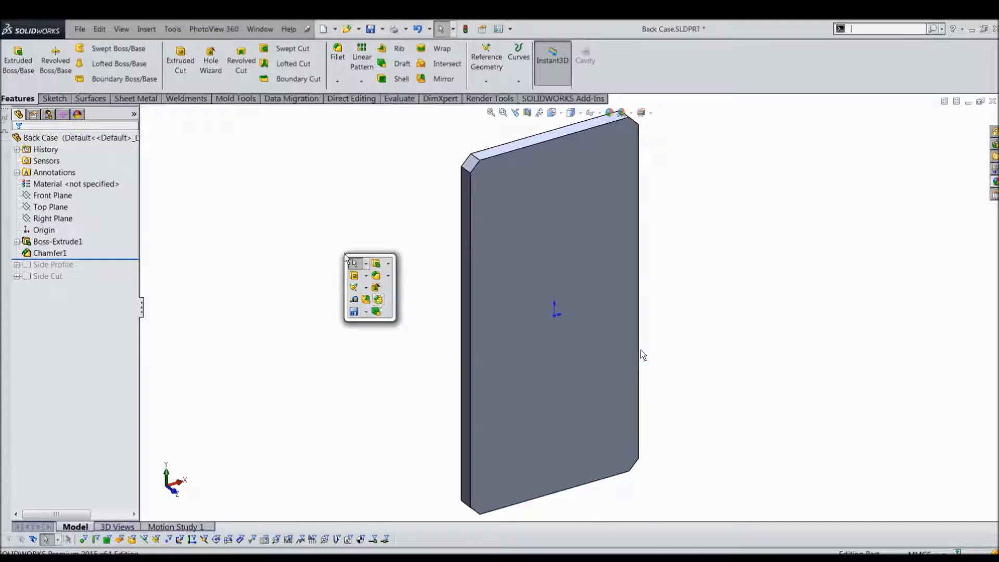
left_click(377, 297)
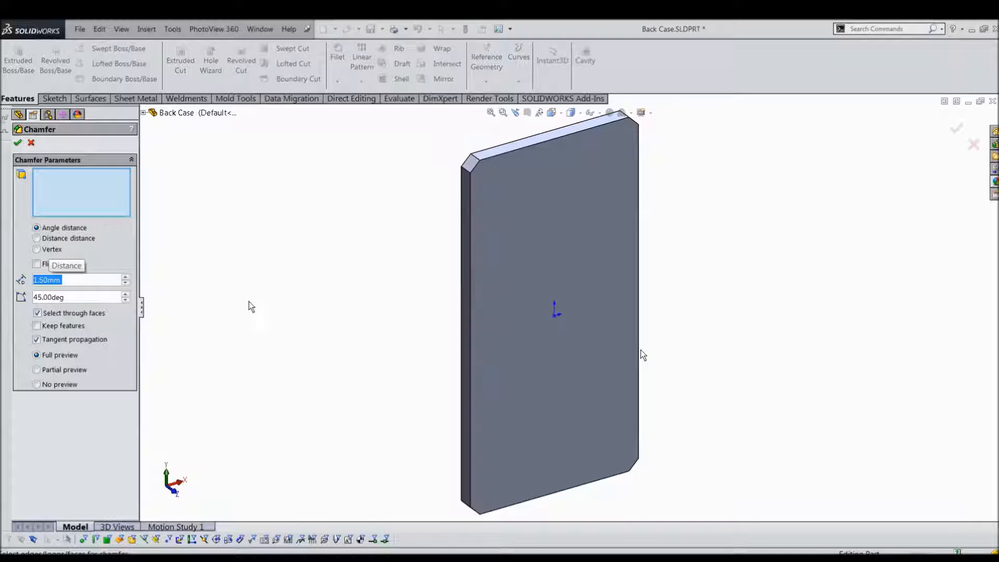
key("Tab")
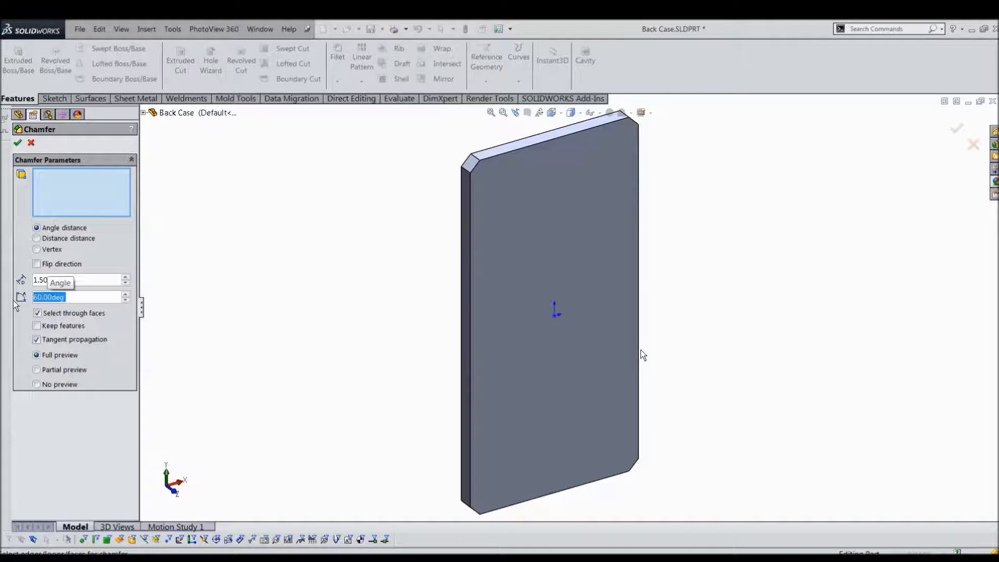
middle_click_drag(250, 265, 527, 286)
left_click(529, 285)
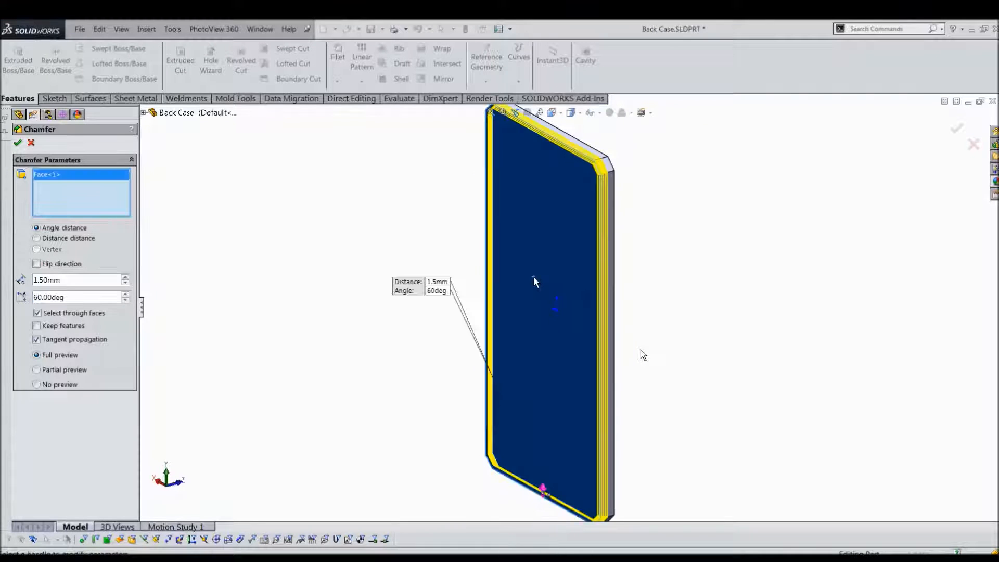
key("Return")
left_click(710, 281)
- Sketch a center rectangle from the origin on the plate's front face, 124 mm high and 58.69 mm wide
key("ctrl+1")
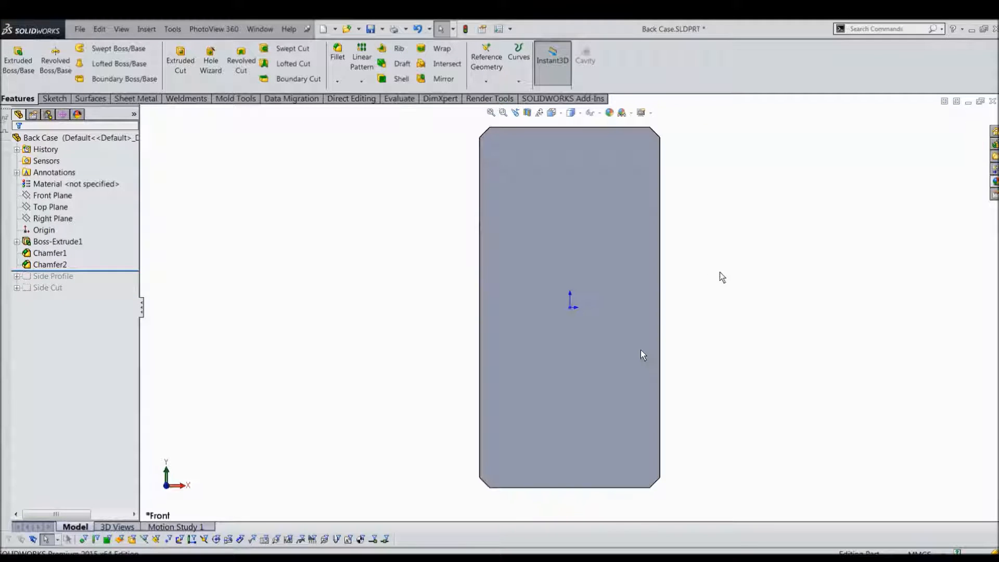
left_click(594, 219)
left_click(633, 171)
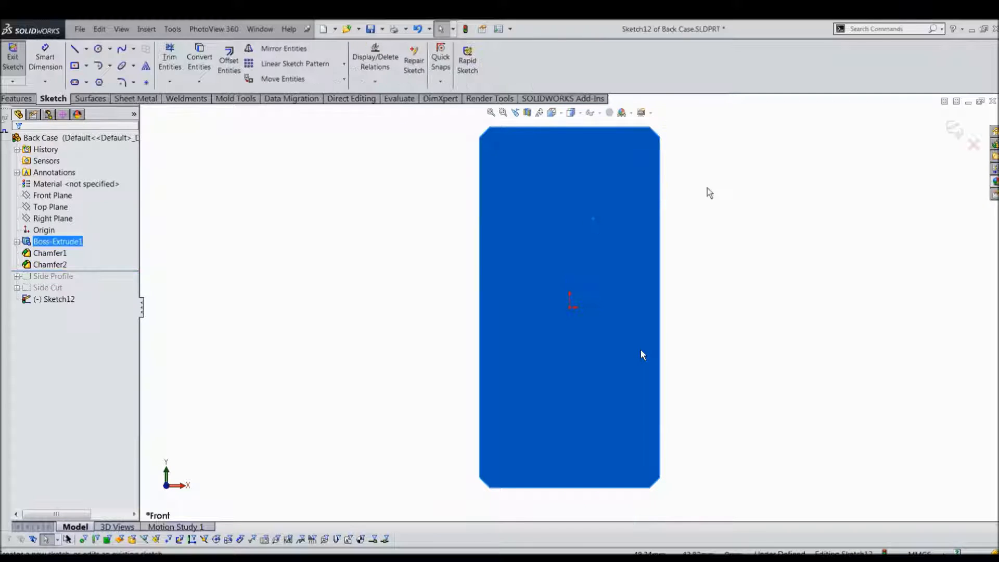
right_click_drag(707, 188, 718, 290)
left_click(571, 307)
type("124")
key("Return")
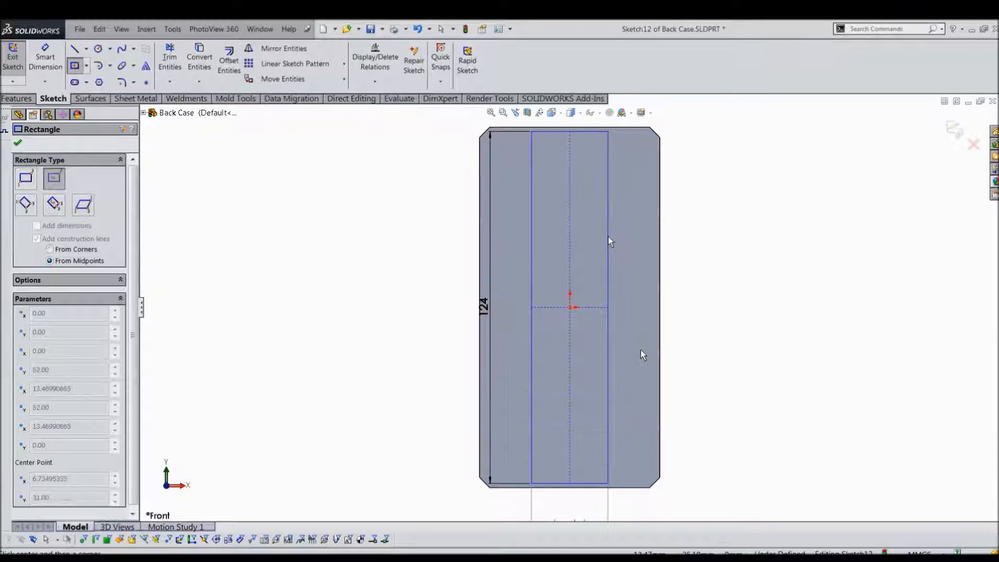
type("58.69")
key("Return")
key("Escape")
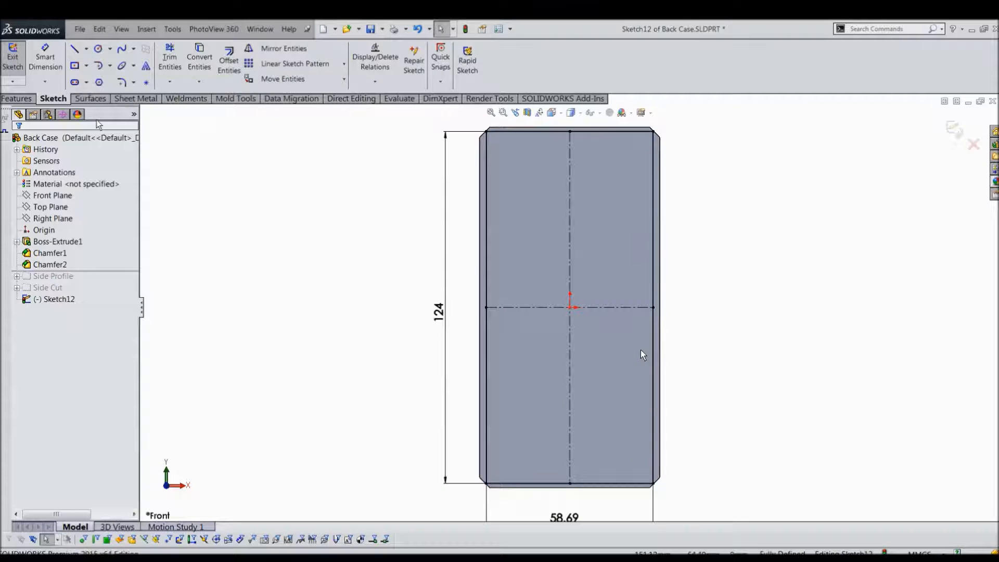
- Cut the rectangle into the plate with a blind depth of 3.566 mm
left_click(23, 100)
left_click(178, 69)
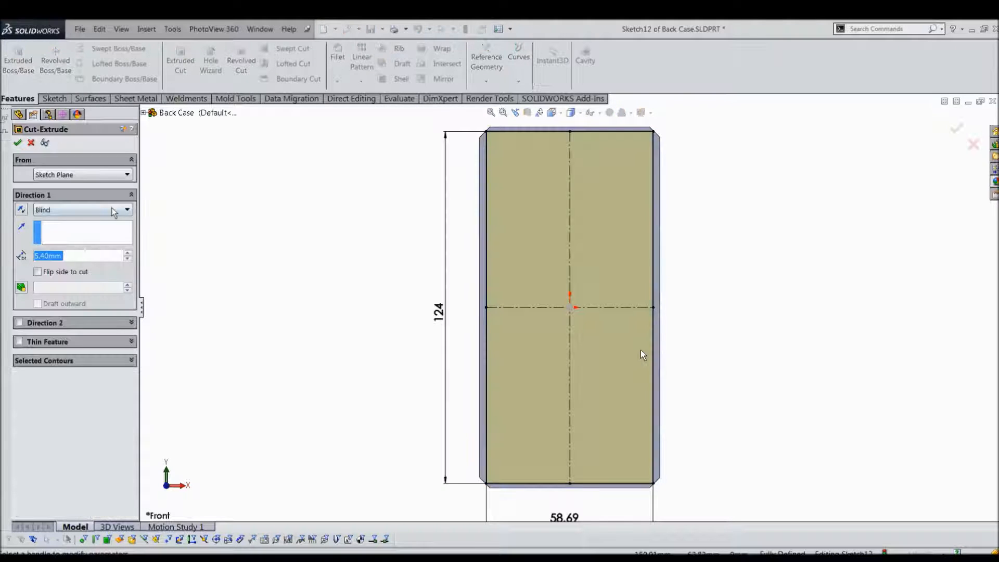
type("3.566")
key("Return")
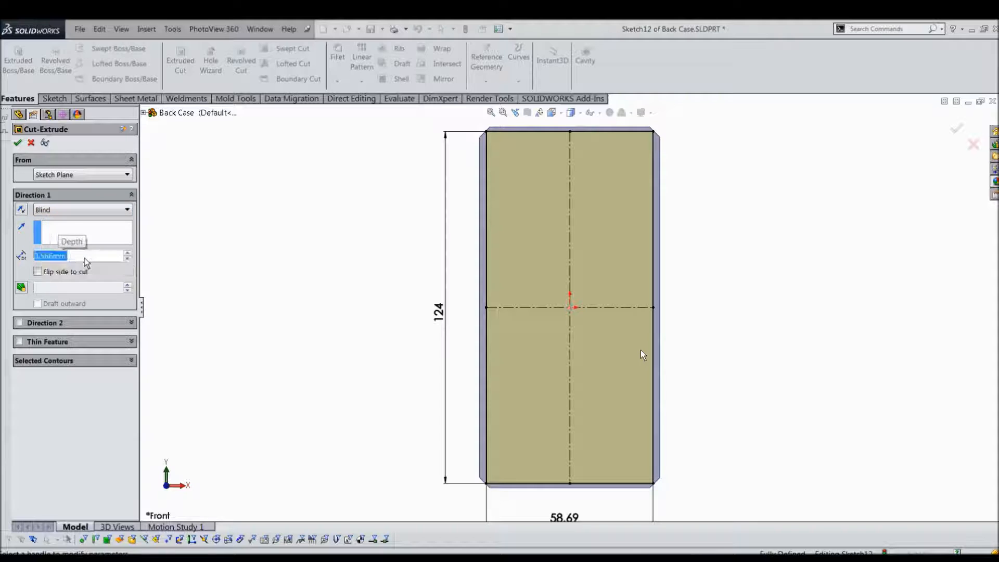
right_click(236, 245)
left_click(265, 250)
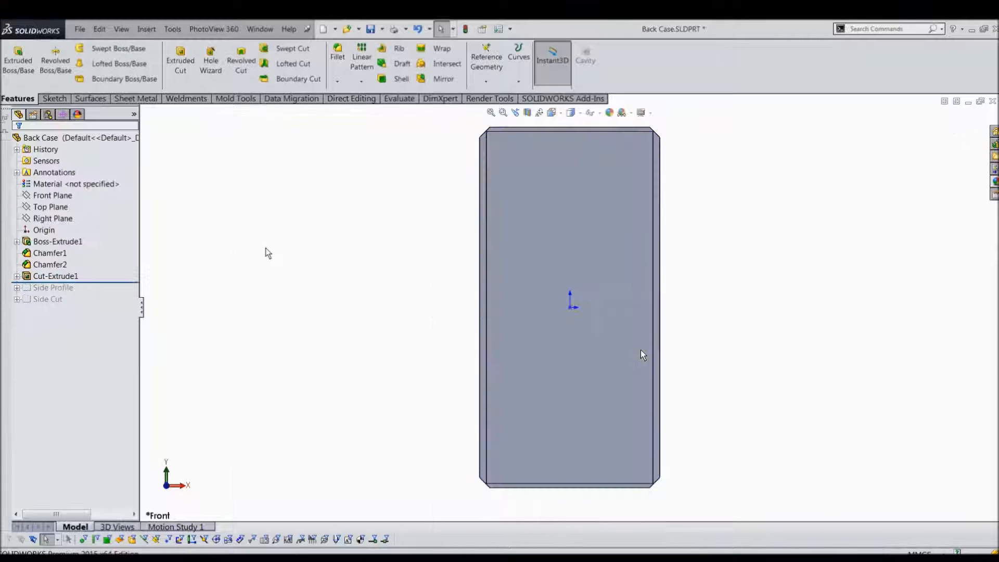
- Fillet the four inner corner edges of the pocket with a 10 mm radius
key("ctrl+7")
key("s")
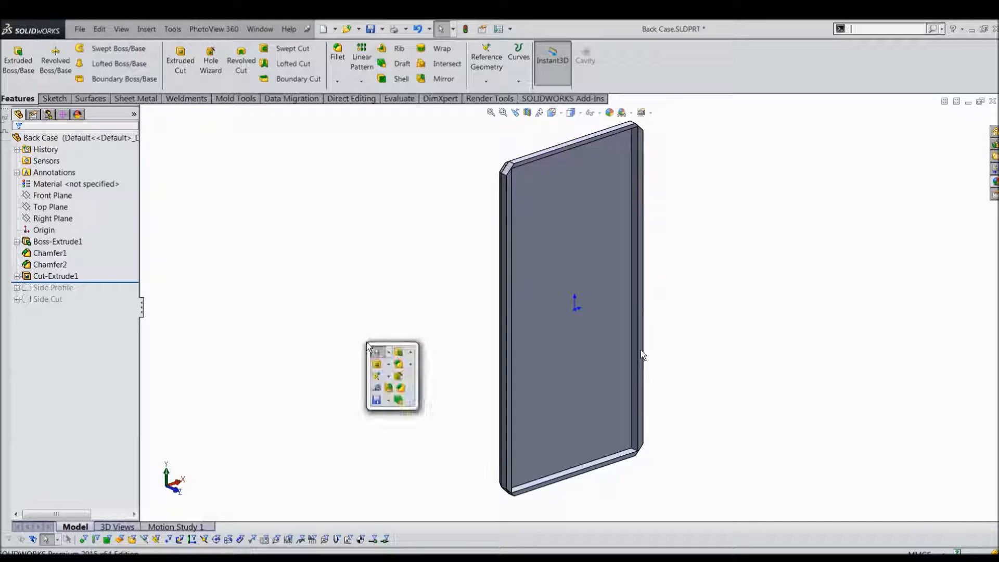
left_click(398, 364)
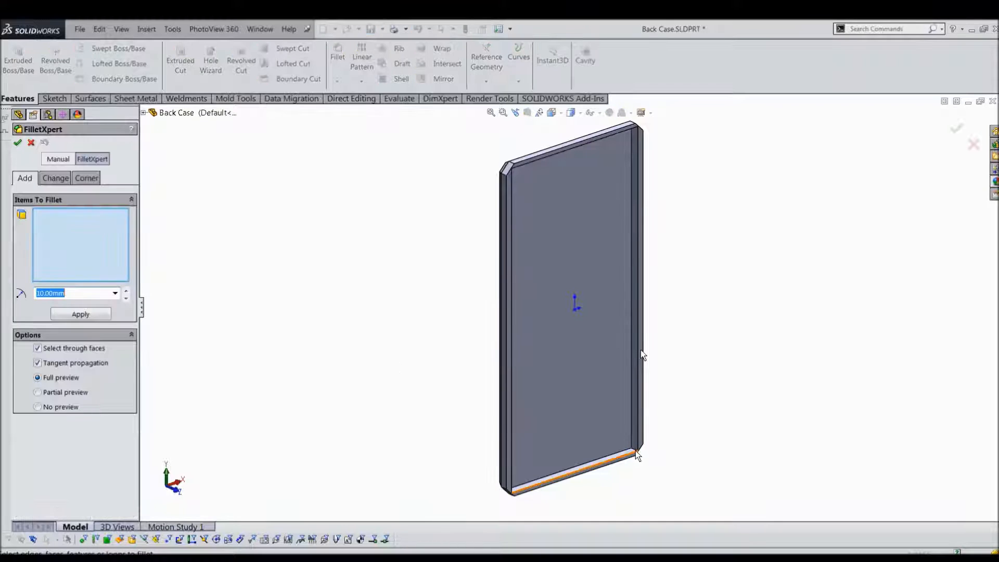
left_click(636, 454)
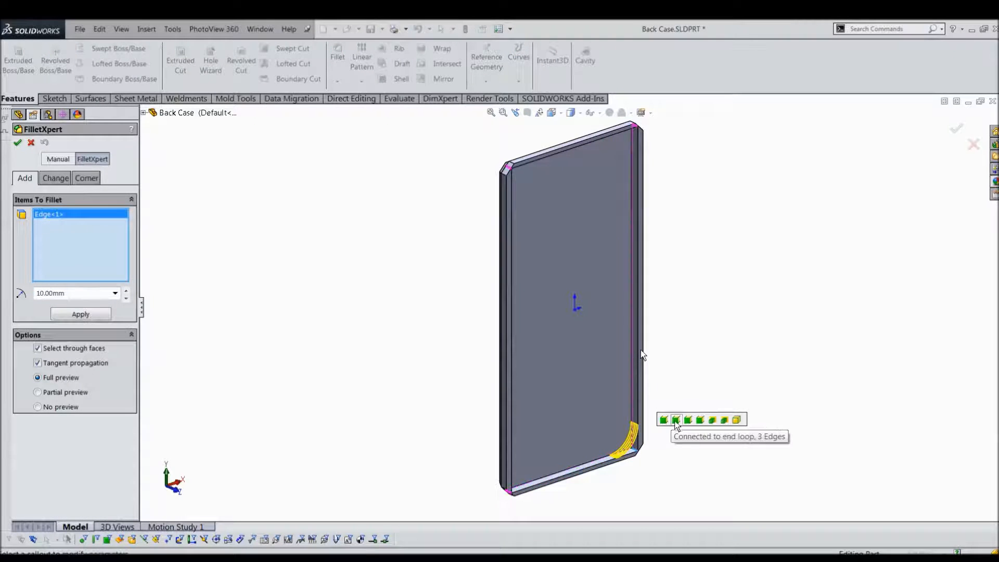
left_click(717, 423)
right_click(685, 420)
left_click(706, 368)
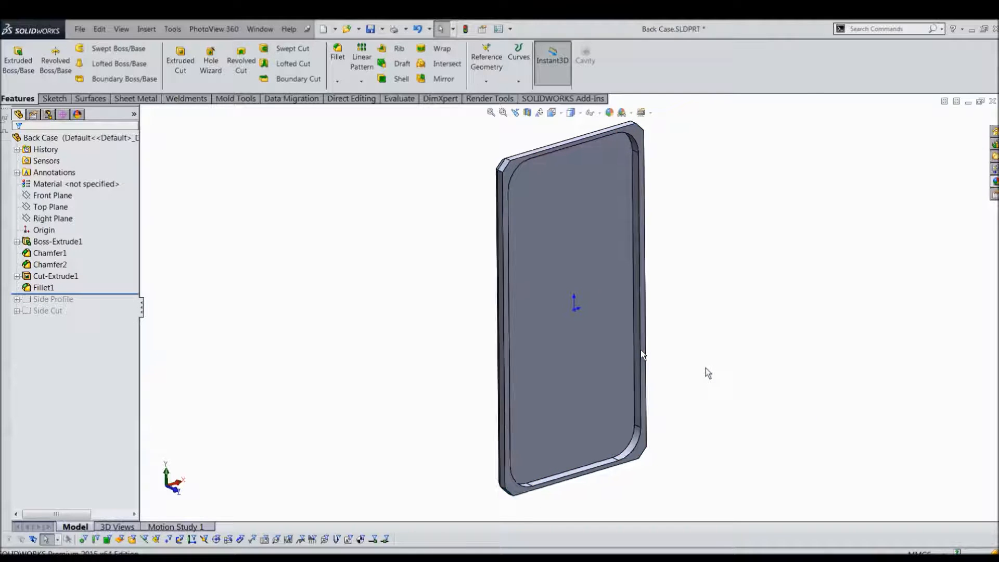
- Start a sketch on the pocket floor and offset its outline inward by 1.71 mm
key("ctrl+1")
left_click(601, 264)
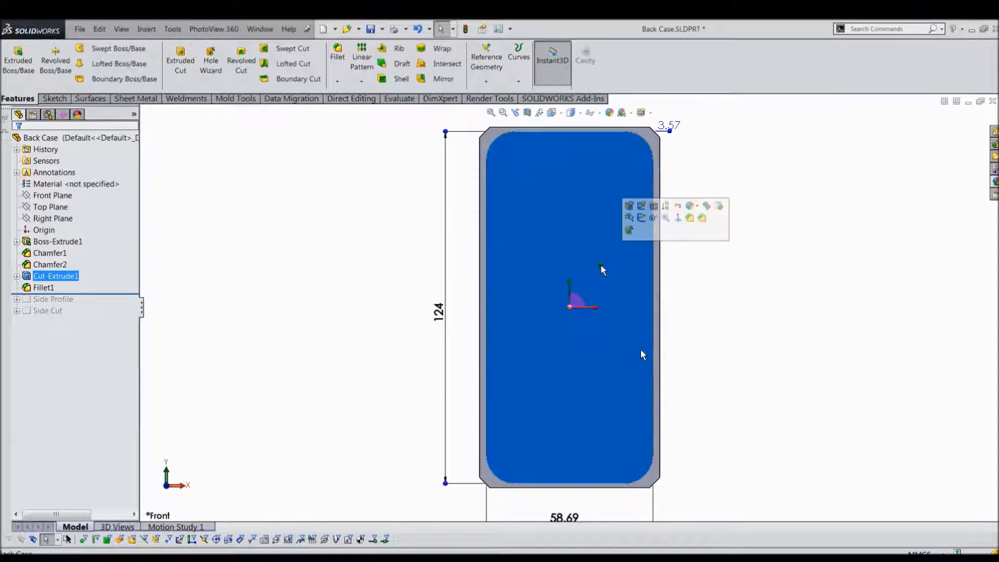
left_click(641, 218)
key("s")
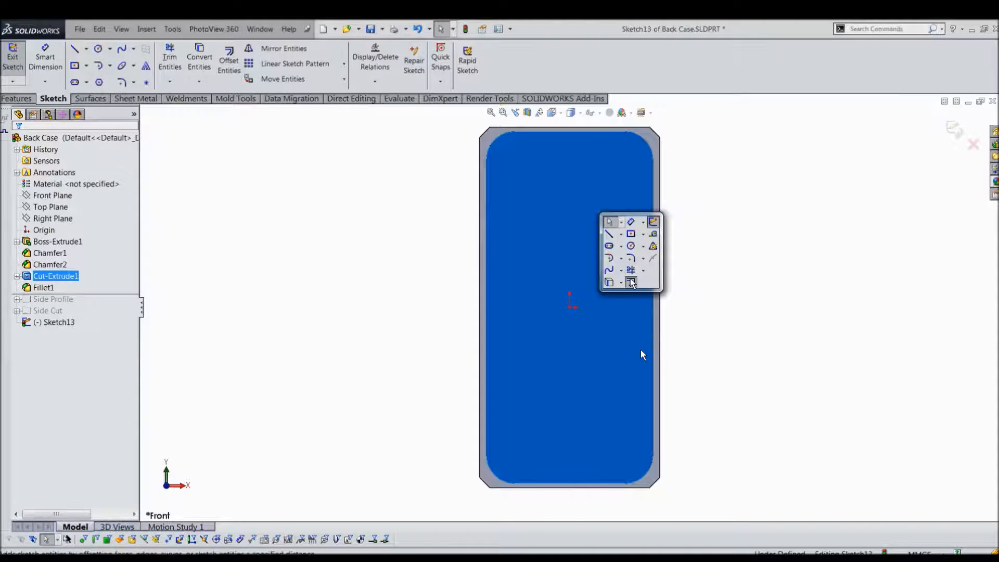
left_click(630, 282)
left_click(70, 202)
left_click(18, 142)
- Cut the offset outline Through All to open up the pocket floor
left_click(17, 98)
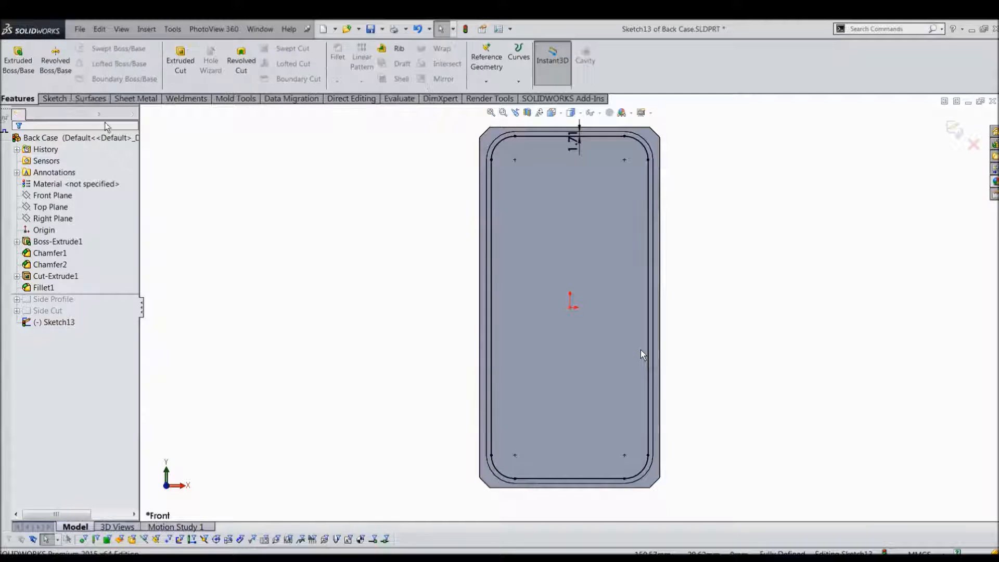
left_click(180, 60)
left_click(82, 210)
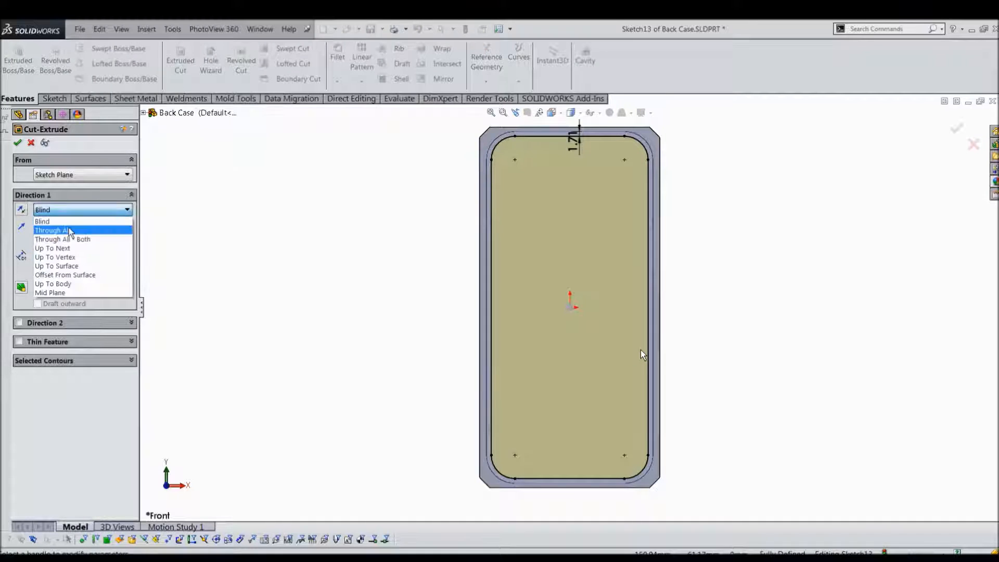
left_click(52, 230)
left_click(18, 142)
- Chamfer the rounded opening's edges on the back side at 1 mm and 30 degrees
middle_click_drag(734, 259, 584, 270)
middle_click_drag(580, 235, 559, 238)
key("s")
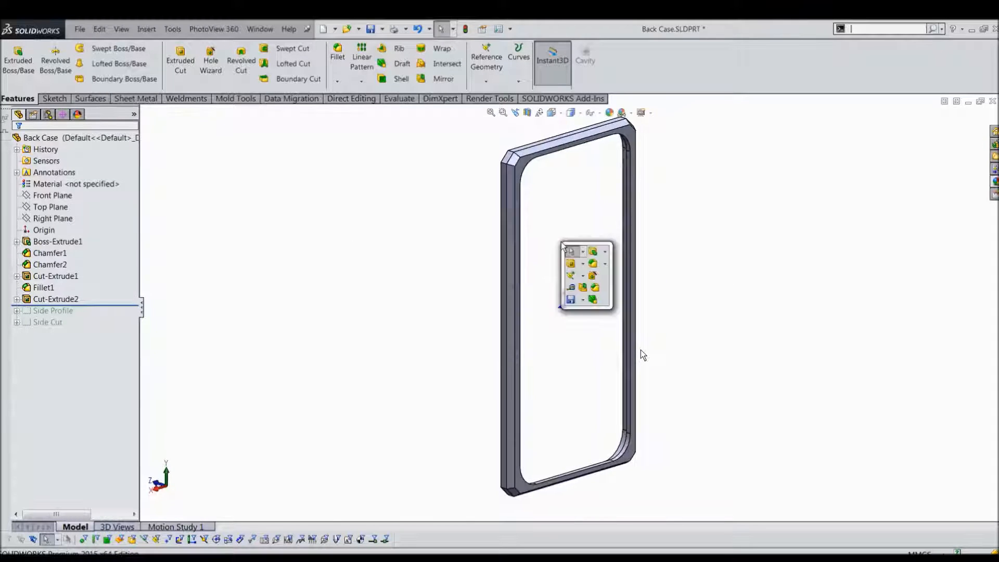
left_click(598, 285)
type("1.00mm")
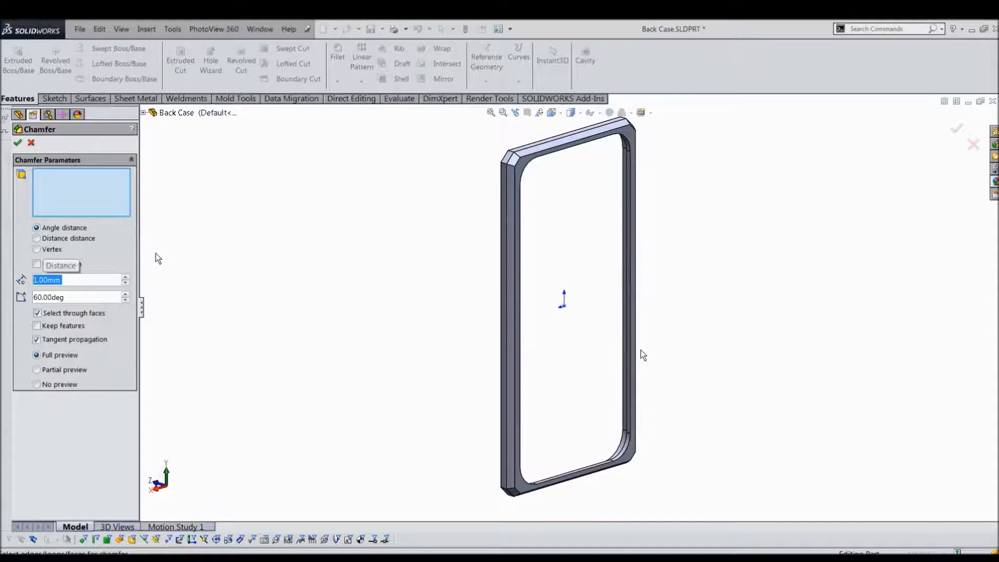
key("Tab")
type("30")
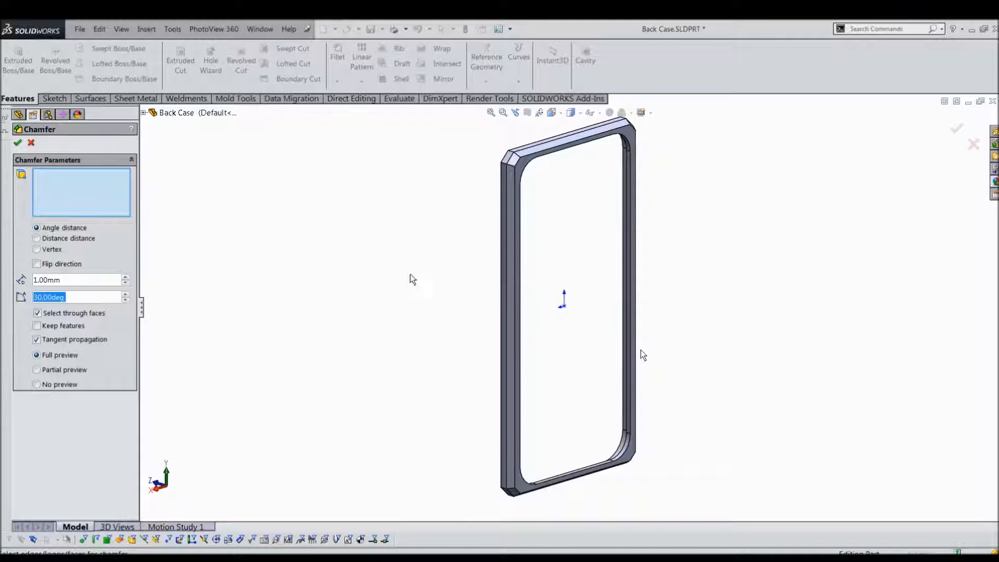
left_click(522, 280)
key("Return")
- Unsuppress the Side Profile folder and expand it to show its sketches
key("ctrl+1")
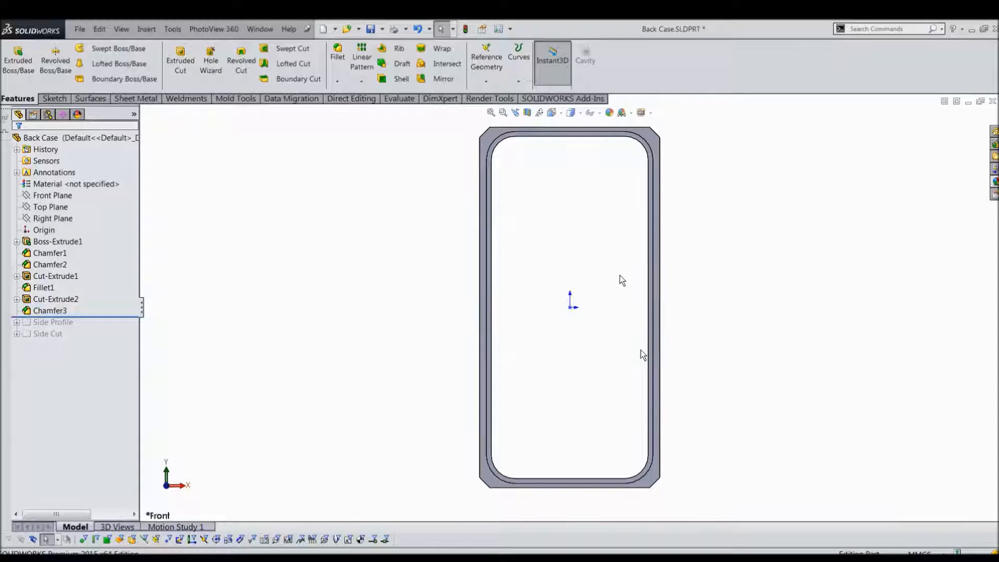
right_click(37, 322)
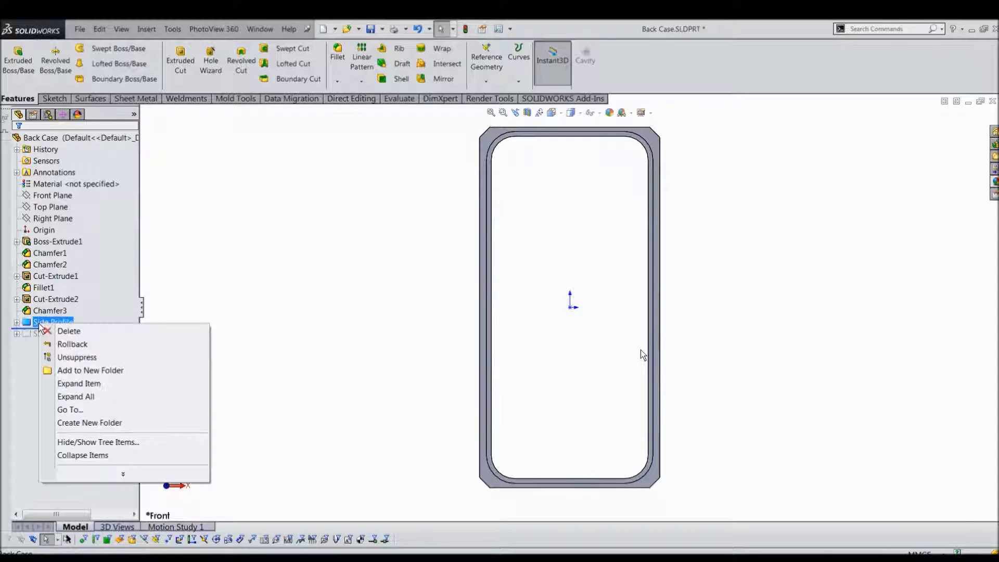
left_click(63, 356)
left_click(17, 322)
- Extrude-cut Sketch4 from the Side Profile folder Through All in both directions, with the side to cut flipped
left_click(62, 334)
key("s")
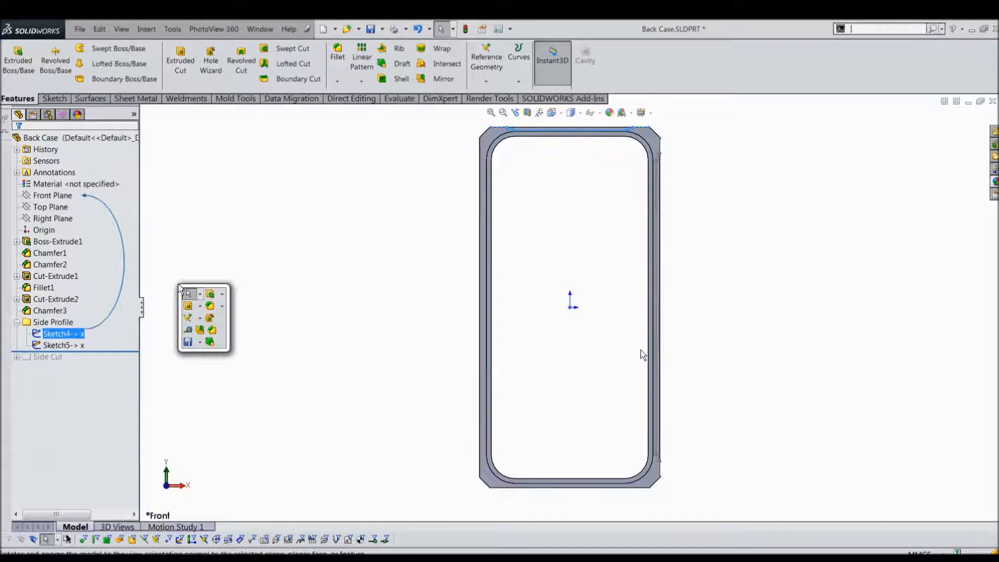
left_click(188, 305)
left_click(38, 271)
left_click(43, 212)
left_click(51, 239)
left_click(18, 142)
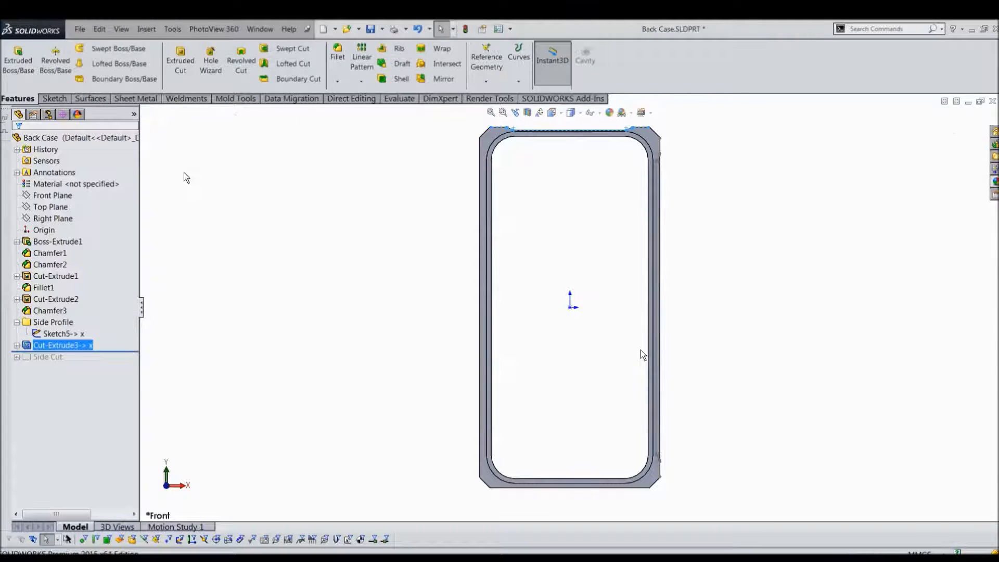
- Extrude-cut Sketch5 from the Side Profile folder Through All in both directions, with the side to cut flipped
left_click(67, 333)
key("s")
left_click(172, 321)
left_click(73, 210)
left_click(66, 230)
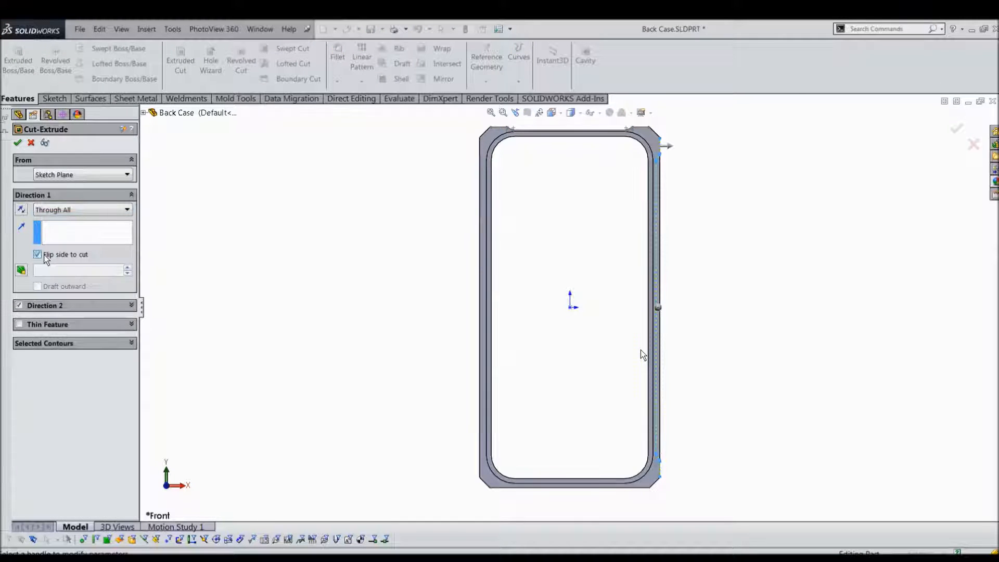
left_click(18, 142)
- Mirror Cut-Extrude3 about the Top Plane onto the frame's opposite short side
middle_click_drag(263, 213, 391, 257)
key("s")
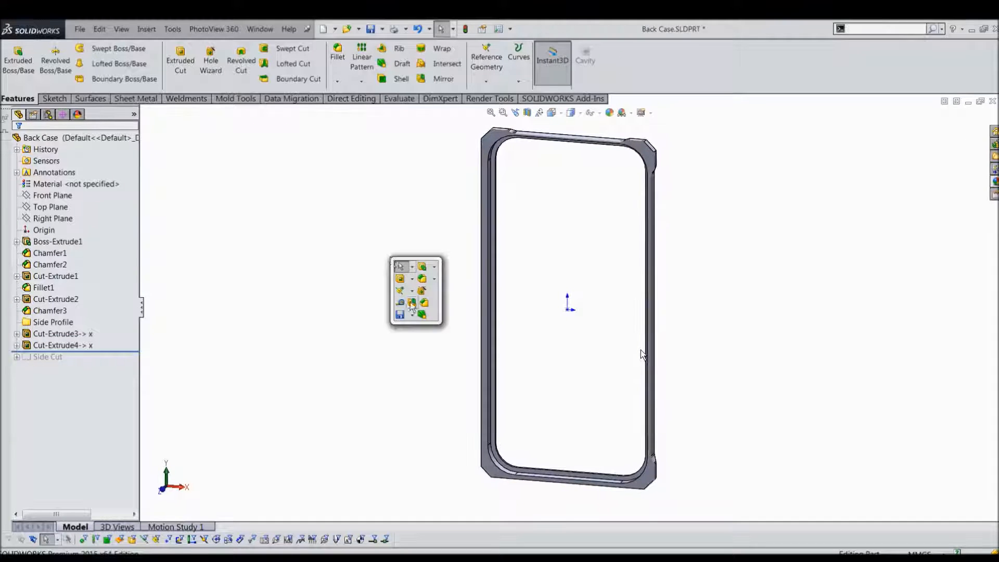
left_click(414, 302)
left_click(180, 183)
left_click(200, 308)
key("Return")
- Mirror Cut-Extrude4 about the Right Plane, clearing the preselected mirror feature from the features to mirror
key("s")
left_click(240, 292)
left_click(188, 193)
right_click(101, 224)
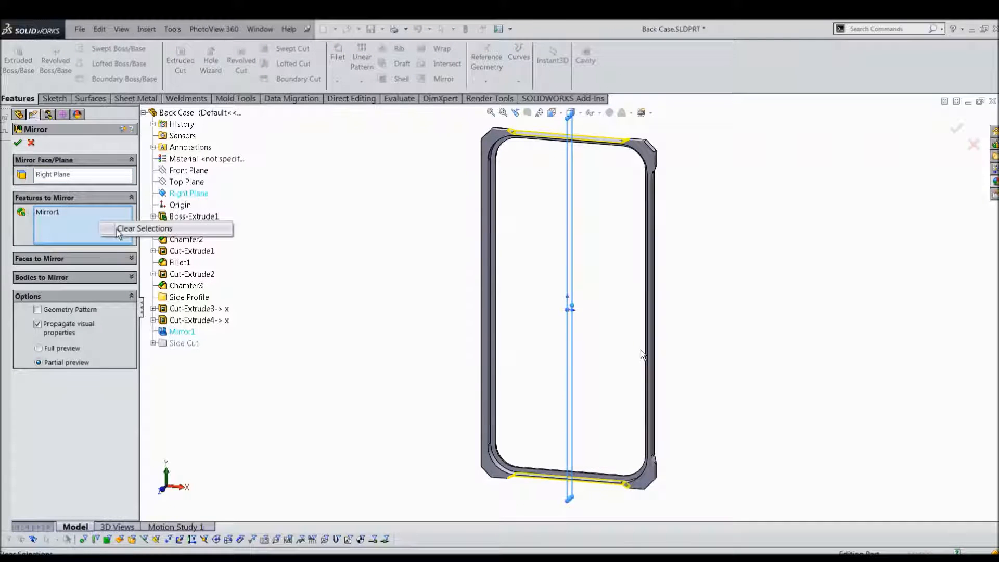
left_click(117, 229)
left_click(195, 320)
key("Return")
left_click(378, 327)
- Unsuppress the Side Cut folder and expand it to show its planes and sketches
mouse_move(378, 328)
middle_mouse_down()
mouse_move(342, 322)
mouse_move(363, 297)
mouse_move(427, 307)
mouse_move(368, 323)
middle_mouse_up()
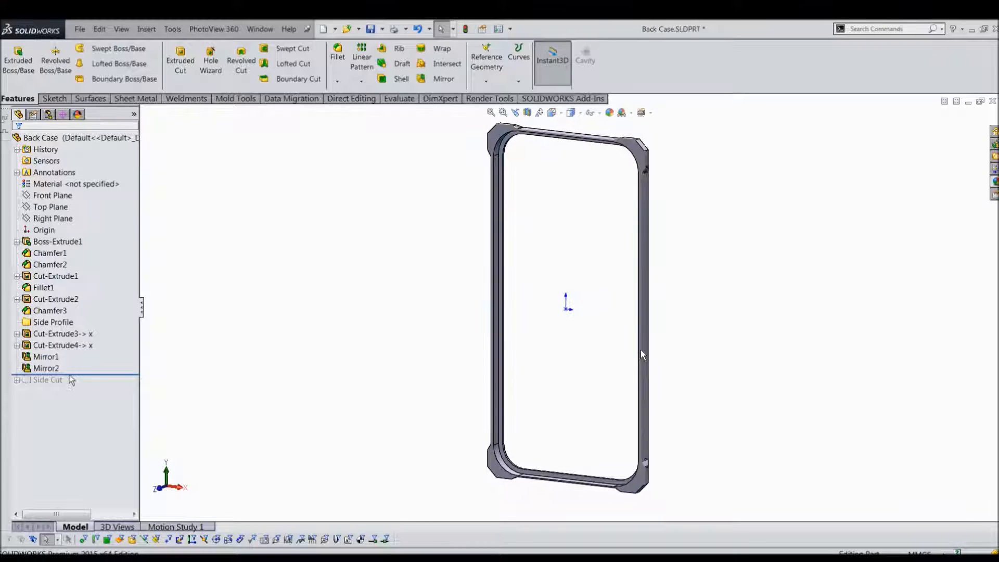
right_click(47, 379)
left_click(78, 412)
left_click(17, 380)
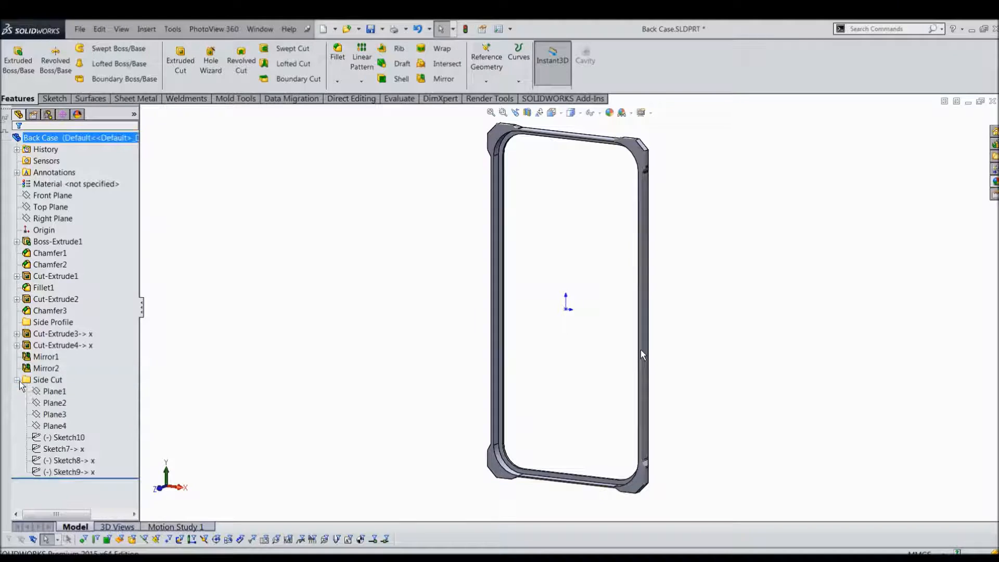
- Extrude-cut Sketch10 Up To Next with the direction reversed, cutting the three openings through the frame's long side
left_click(69, 438)
key("s")
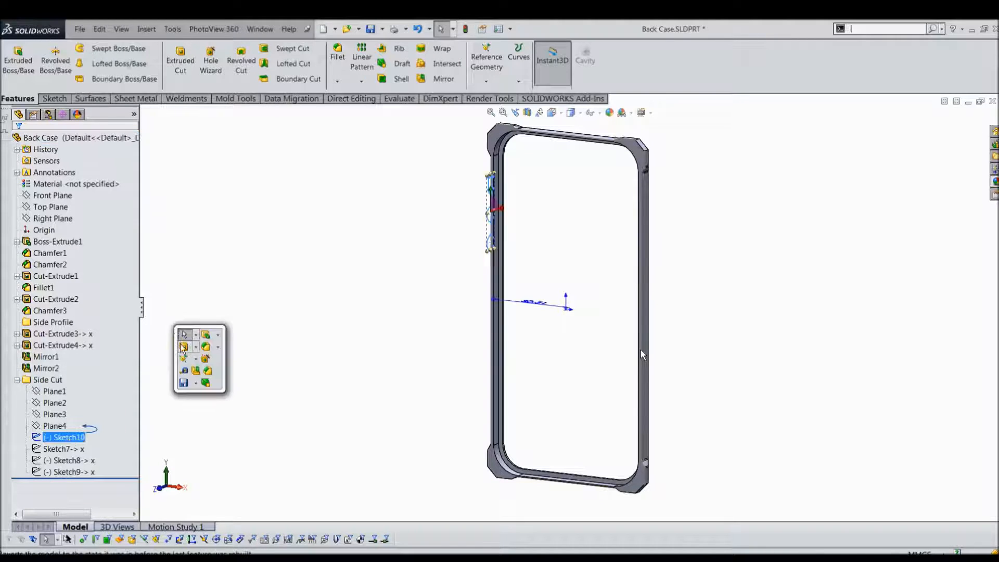
left_click(186, 348)
left_click(81, 209)
left_click(58, 244)
left_click(21, 210)
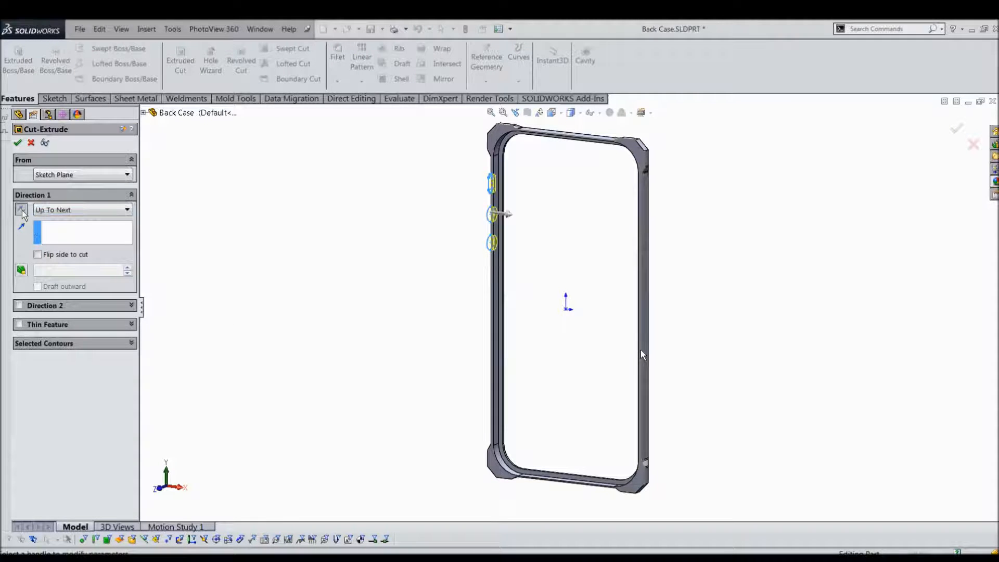
left_click(17, 144)
- Extrude-cut Sketch7 from the Side Cut folder Up To Next through the opposite long side of the frame
left_click(58, 436)
key("s")
left_click(164, 384)
left_click(78, 209)
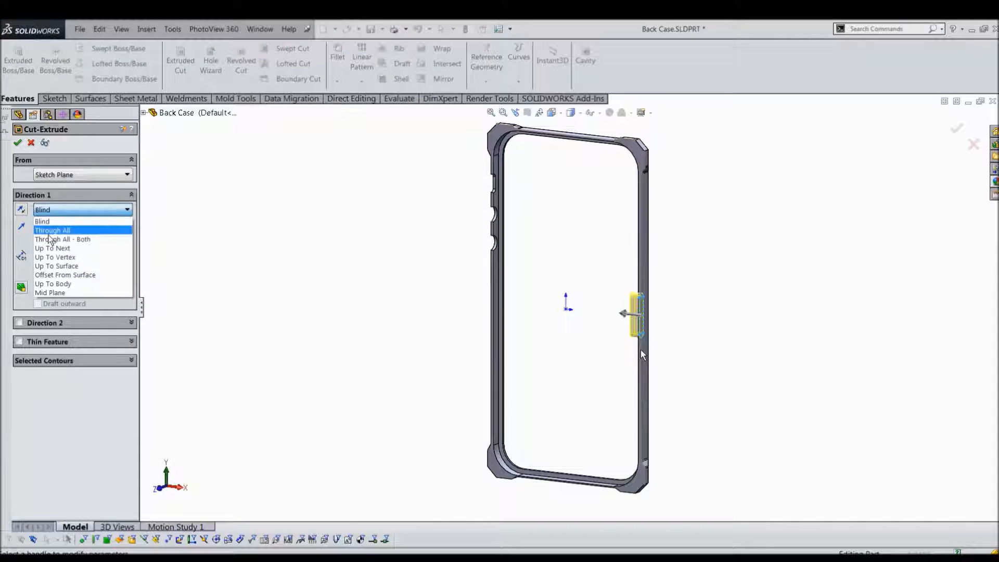
left_click(49, 248)
left_click(17, 143)
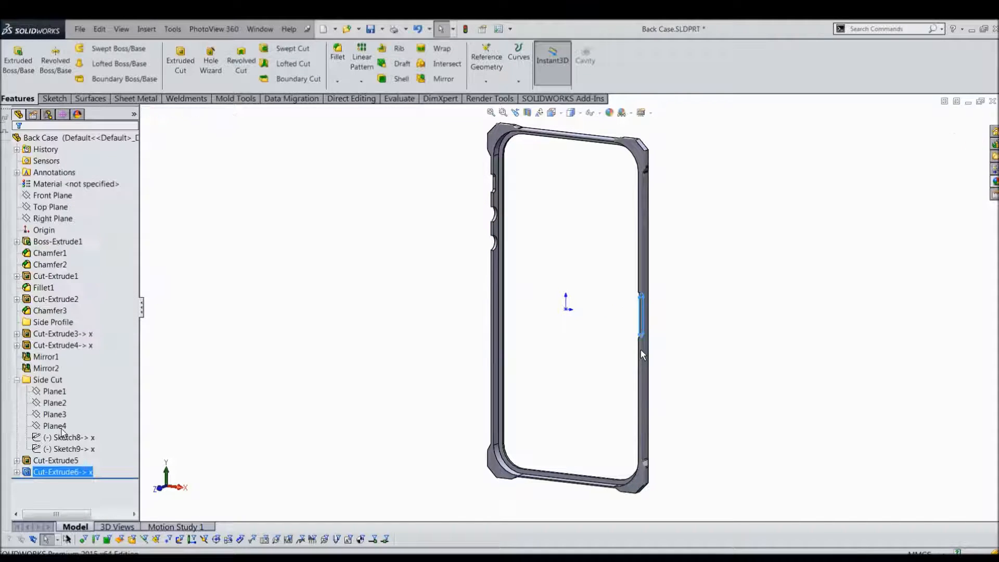
- Extrude-cut Sketch8 from the Side Cut folder Up To Next through the frame's upper short side
left_click(71, 438)
key("s")
left_click(157, 356)
left_click(78, 210)
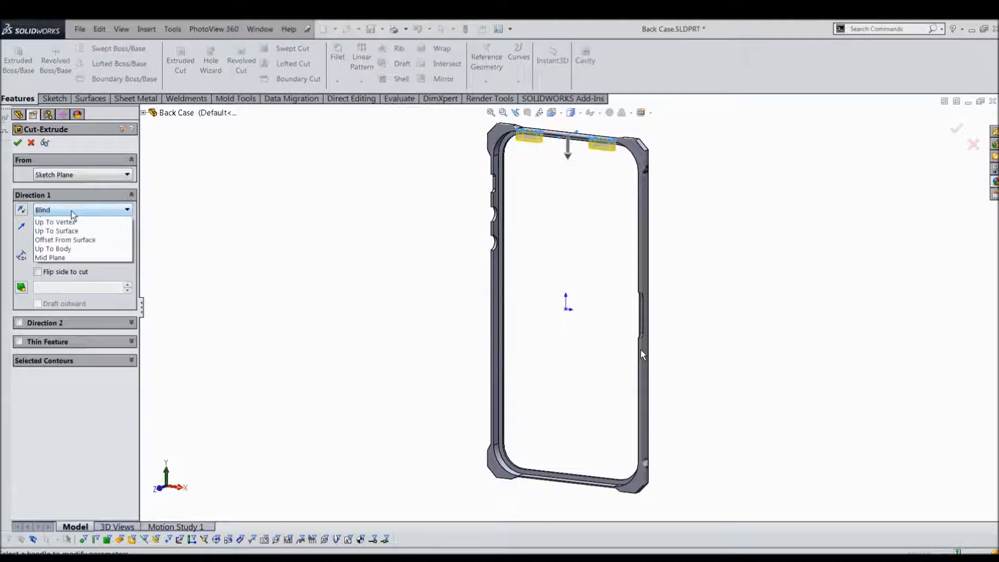
left_click(52, 248)
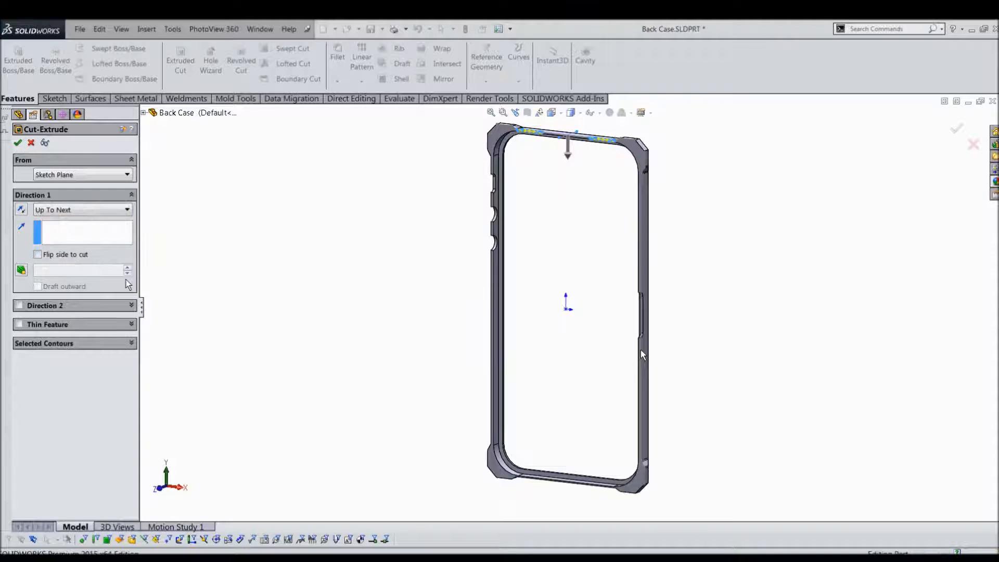
left_click(18, 143)
- Extrude-cut Sketch9 through the frame's lower short side, Through All in Direction 1 and Up To Next in Direction 2
left_click(72, 437)
key("s")
left_click(156, 356)
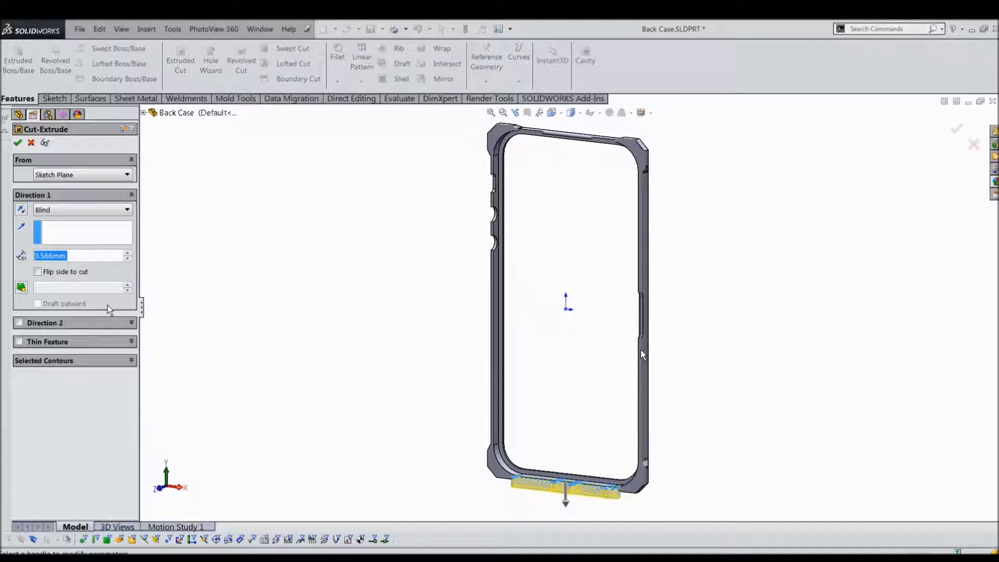
left_click(27, 324)
left_click(62, 337)
left_click(57, 366)
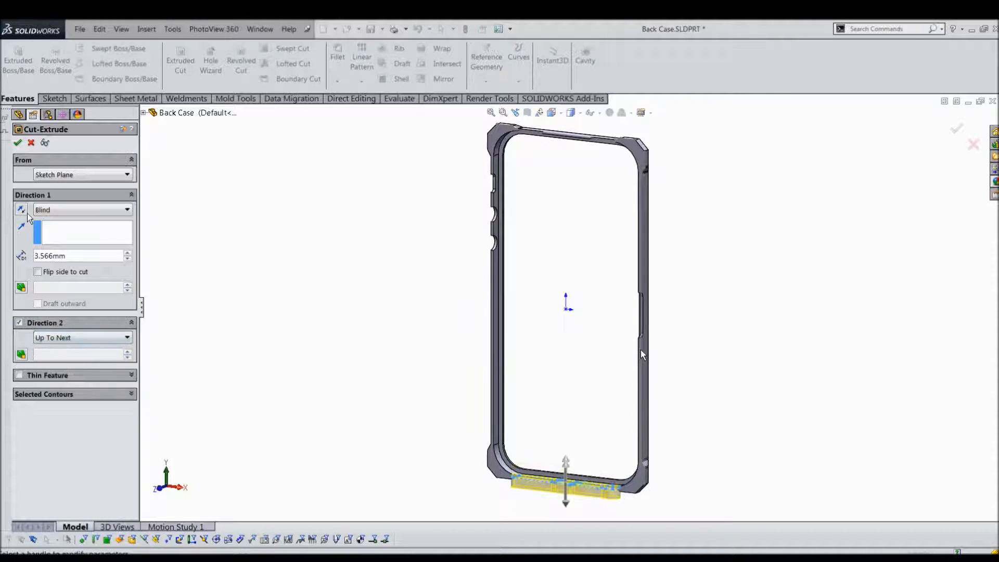
left_click(52, 210)
left_click(52, 227)
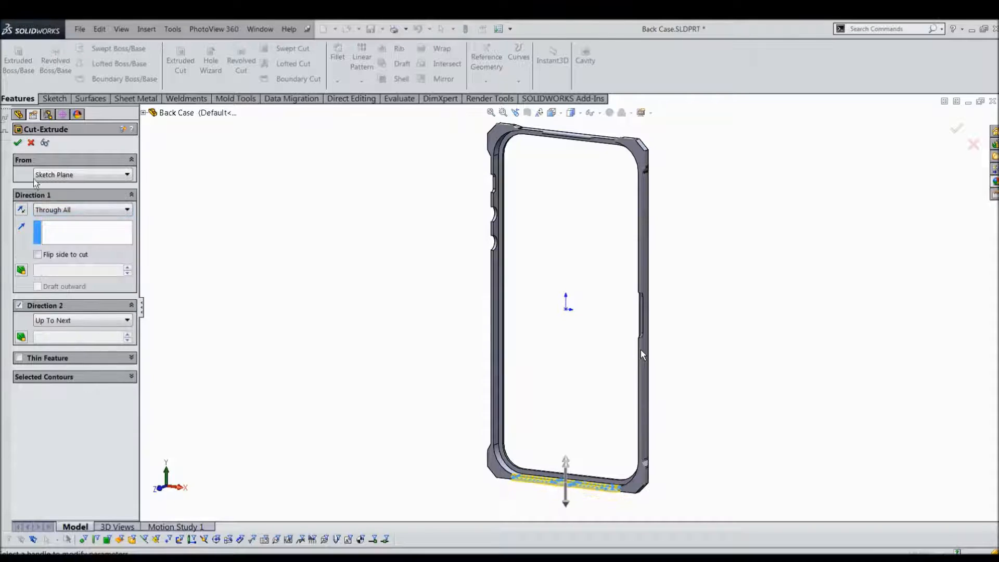
left_click(17, 144)
middle_click_drag(538, 270, 554, 291)
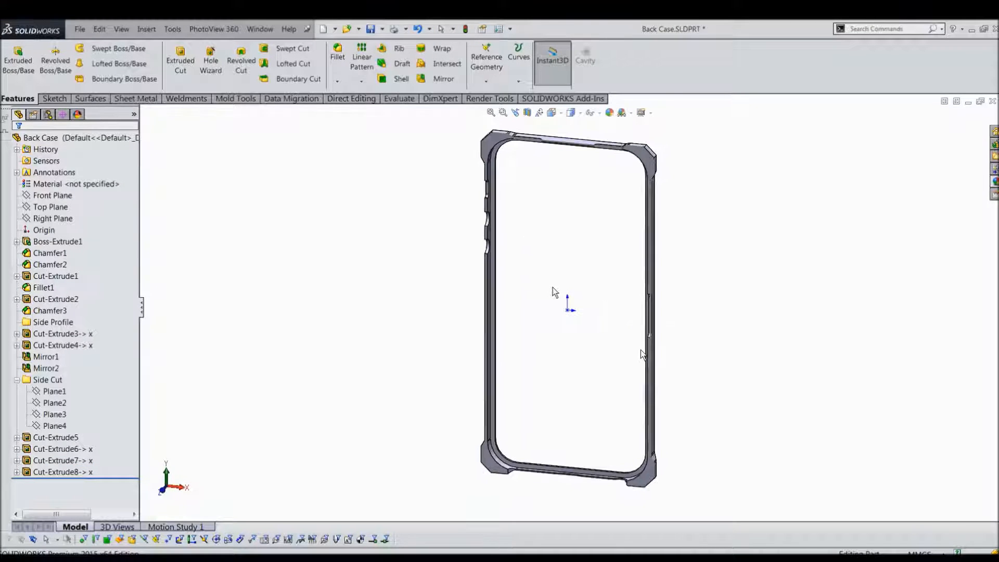
left_click(593, 116)
left_click(589, 207)
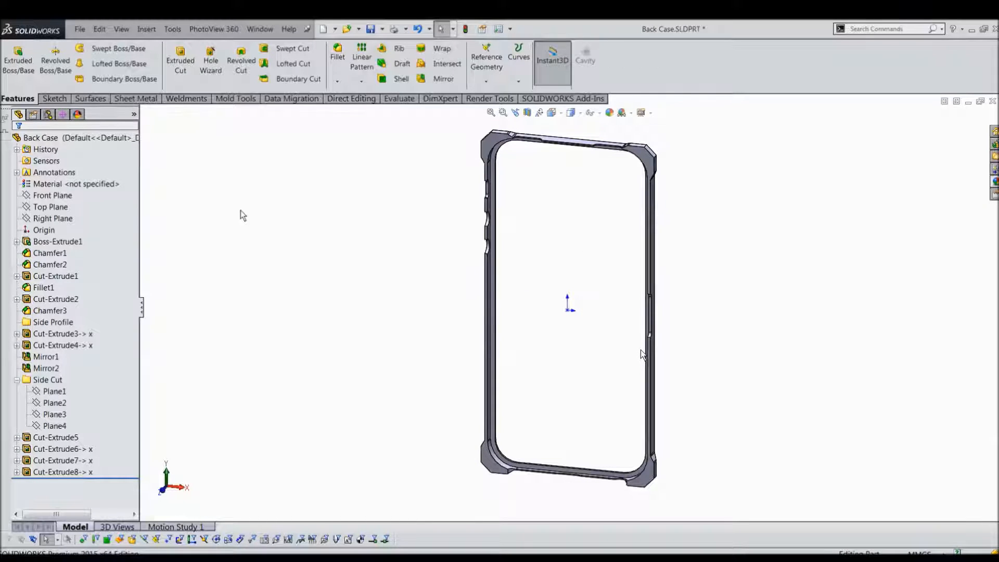
- Insert the Middle part file as a solid body at the origin of the back case part
left_click(146, 29)
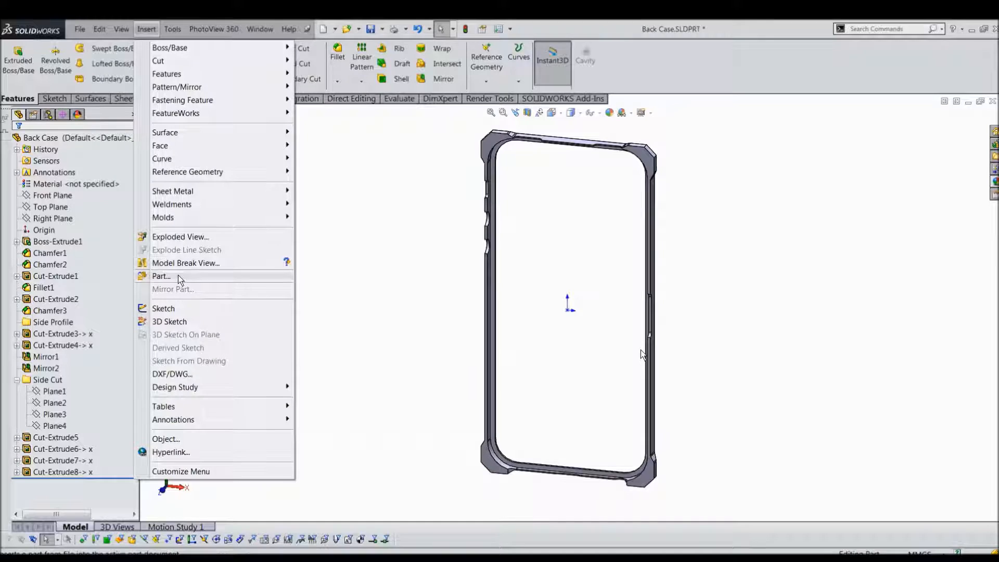
left_click(161, 275)
double_click(152, 208)
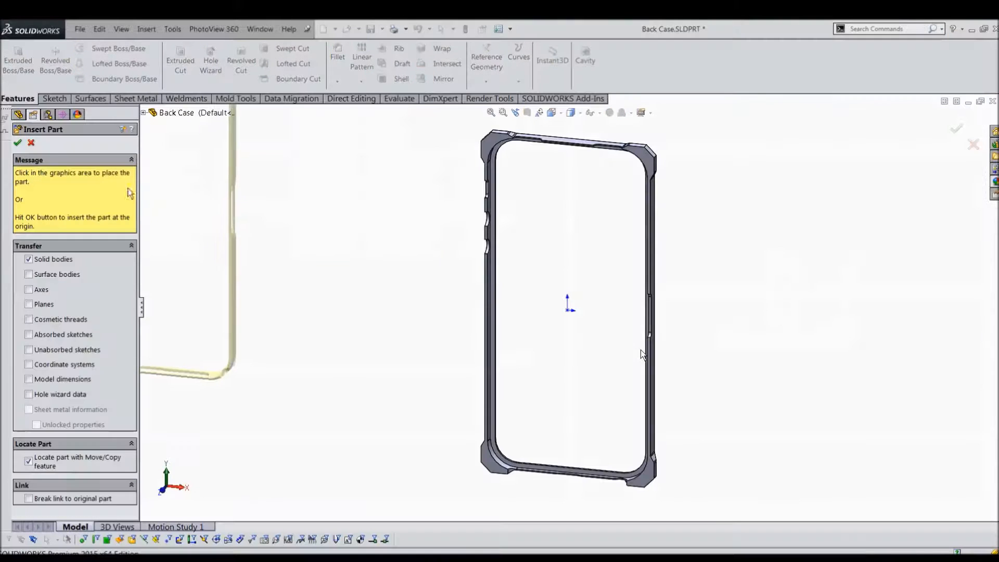
left_click(18, 145)
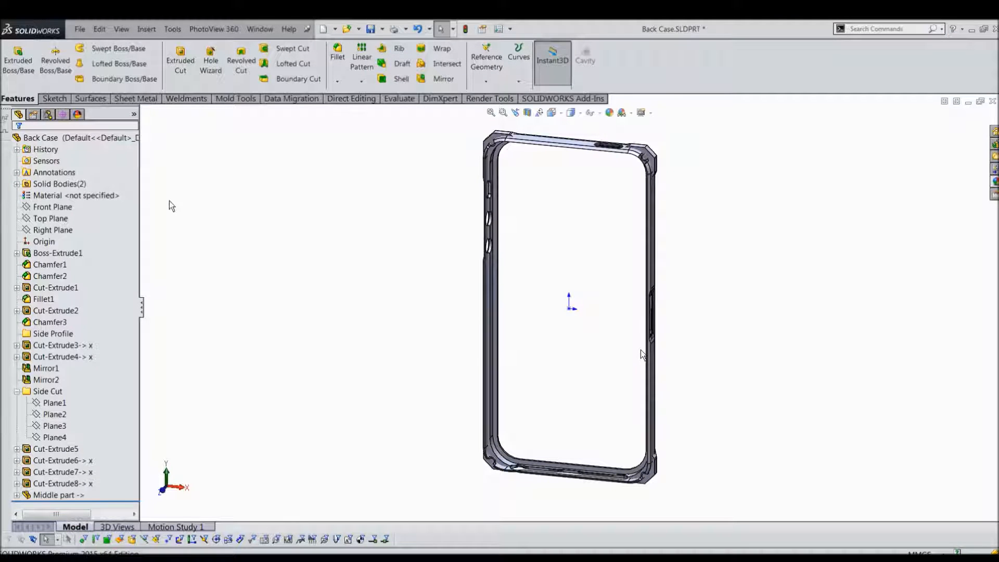
- Combine the bodies with Subtract, removing the Middle part from the case frame, and keep only the selected resulting body
left_click(308, 98)
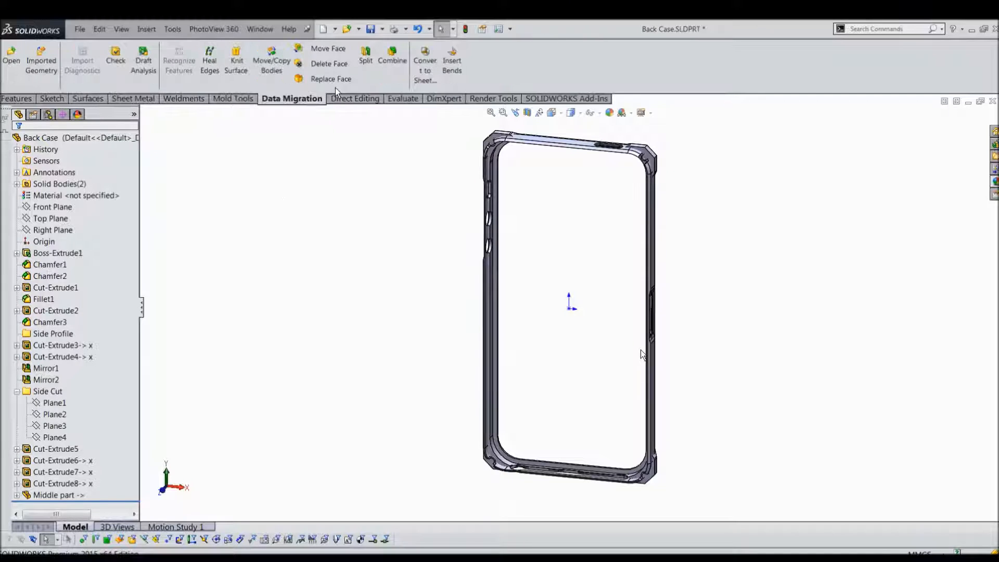
left_click(391, 61)
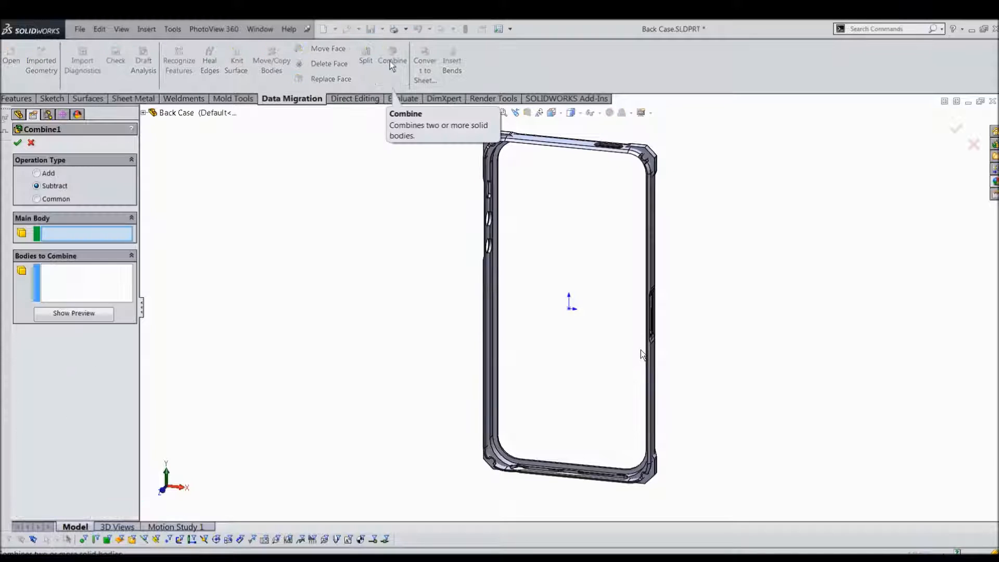
left_click(501, 137)
left_click(509, 144)
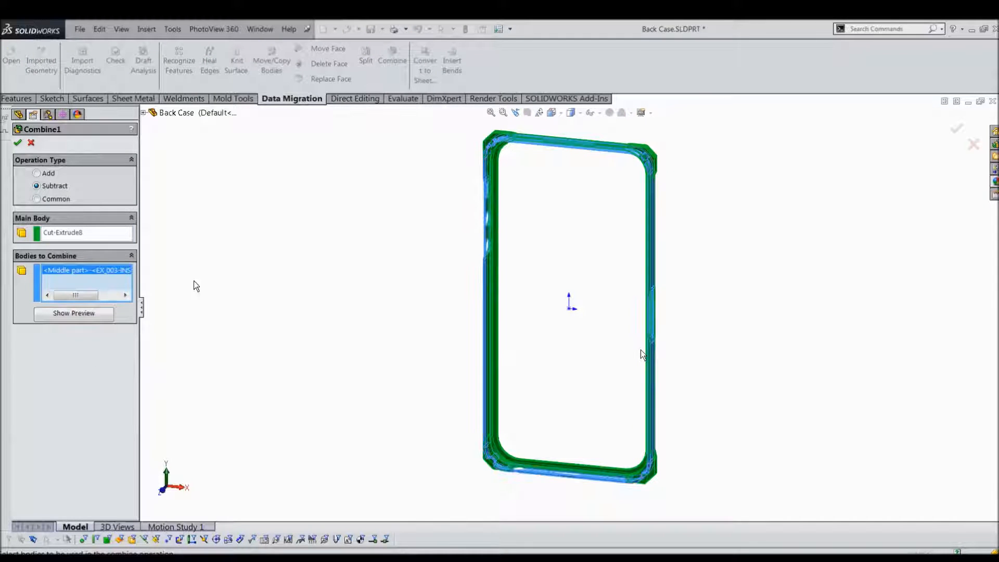
left_click(107, 314)
middle_click_drag(591, 288, 473, 158)
scroll(463, 171, "down", 3)
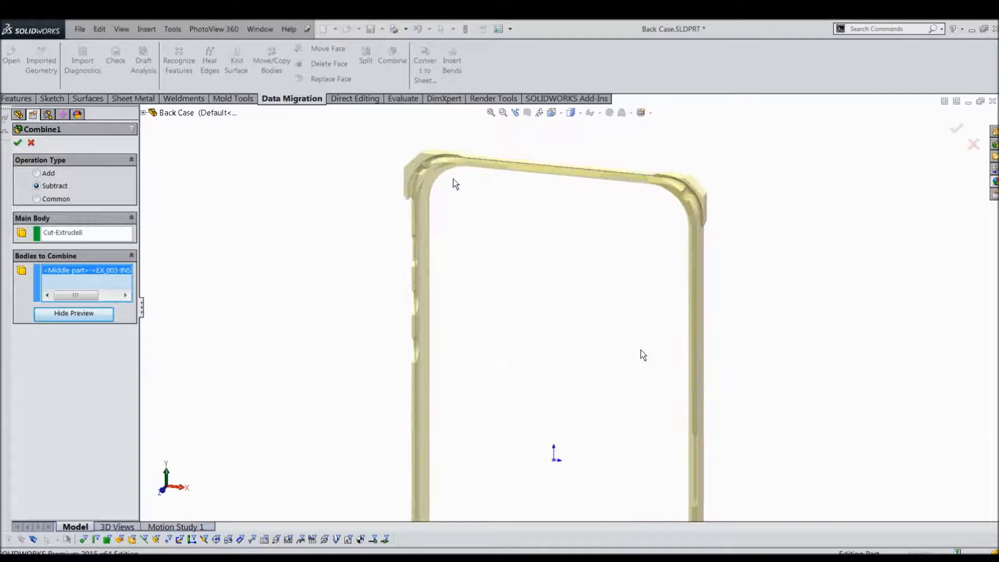
scroll(462, 198, "down", 3)
middle_click_drag(486, 216, 541, 165)
left_click(19, 143)
left_click(14, 97)
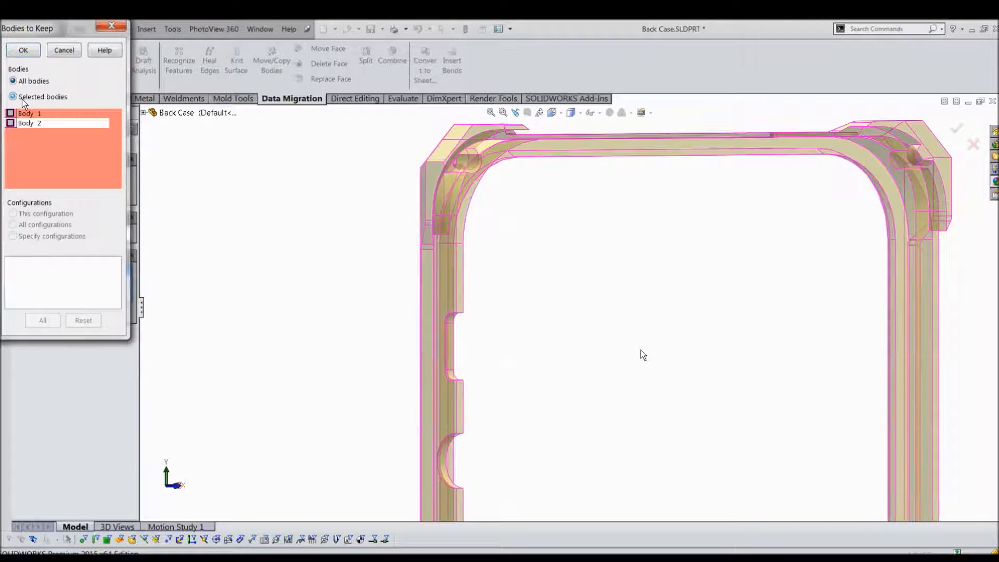
left_click(24, 50)
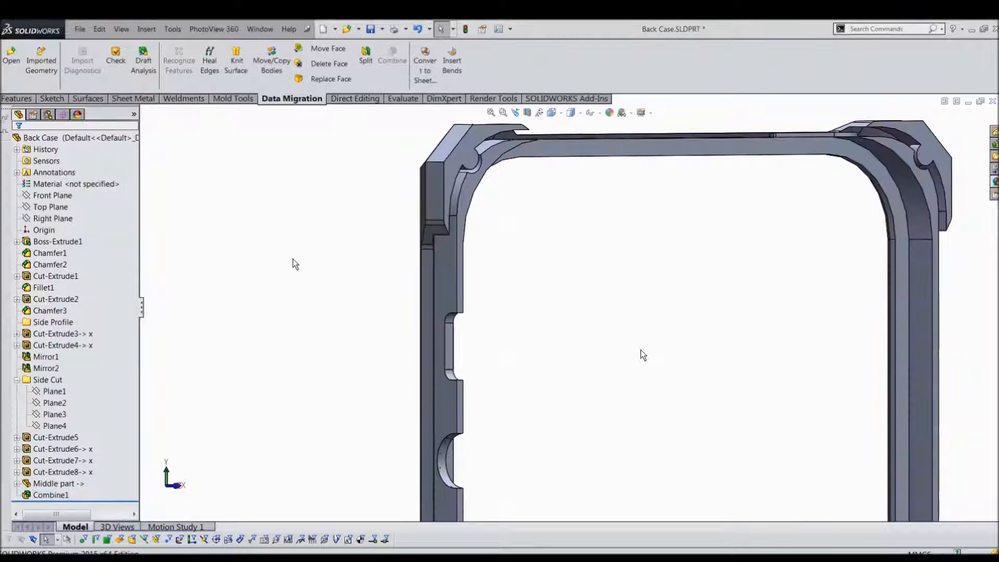
- Assign the PET material from the Plastics category to the back case part
key("f")
middle_click_drag(634, 352, 251, 366)
key("ctrl+1")
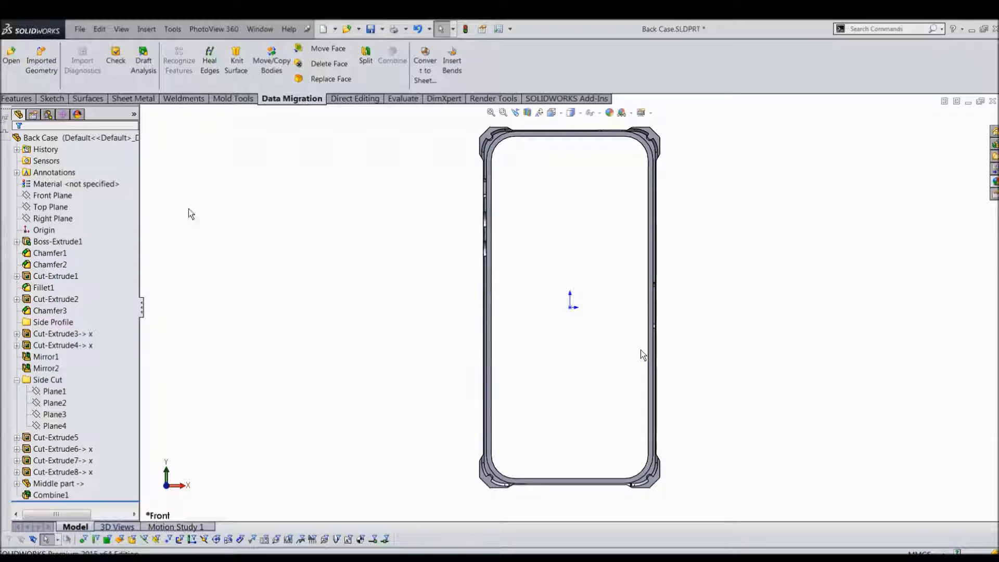
right_click(71, 185)
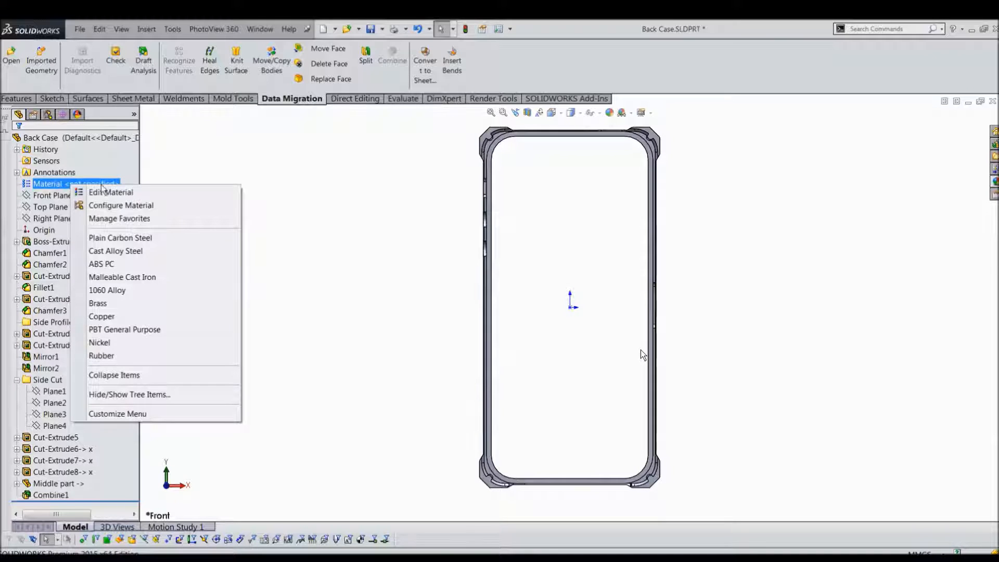
left_click(115, 192)
left_click_drag(432, 265, 430, 142)
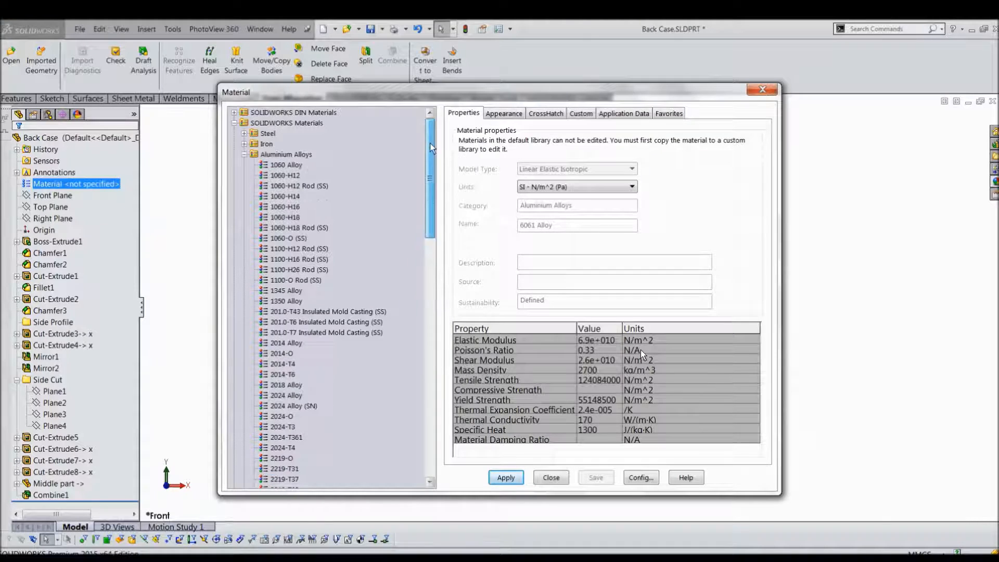
left_click(243, 154)
left_click(245, 206)
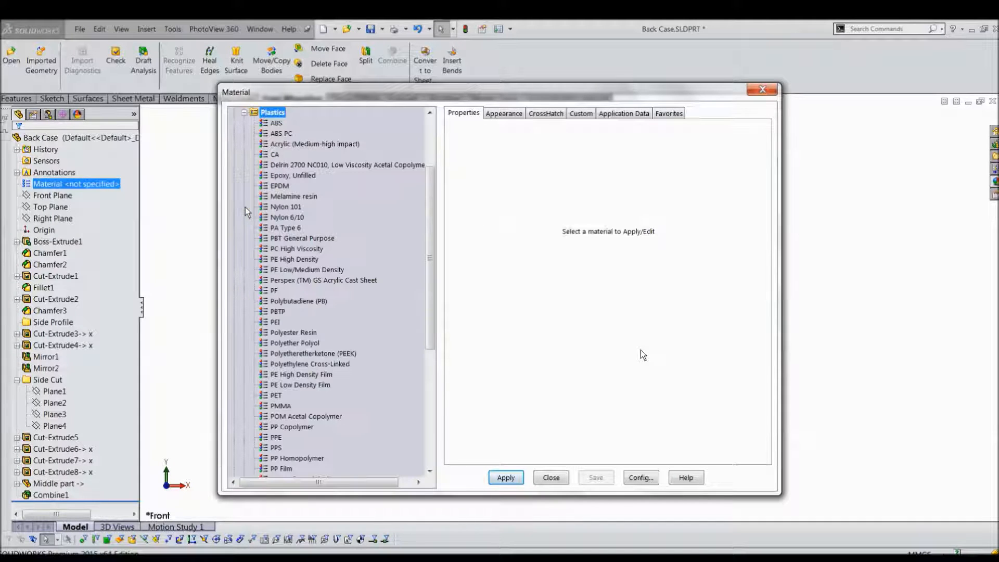
left_click(277, 396)
left_click(518, 480)
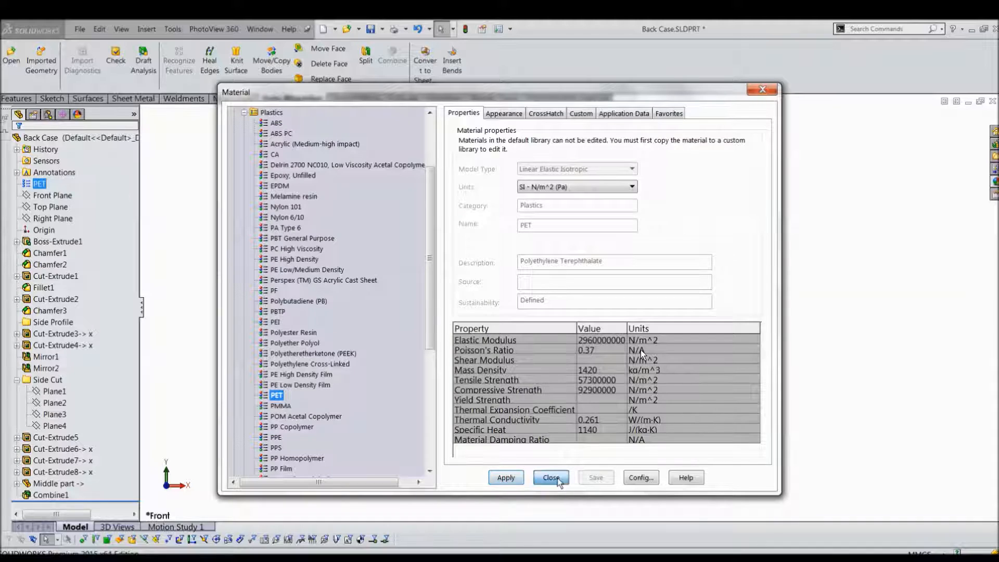
left_click(557, 478)
- Apply the black medium gloss plastic appearance to the back case
middle_click_drag(738, 281, 687, 332)
left_click(994, 181)
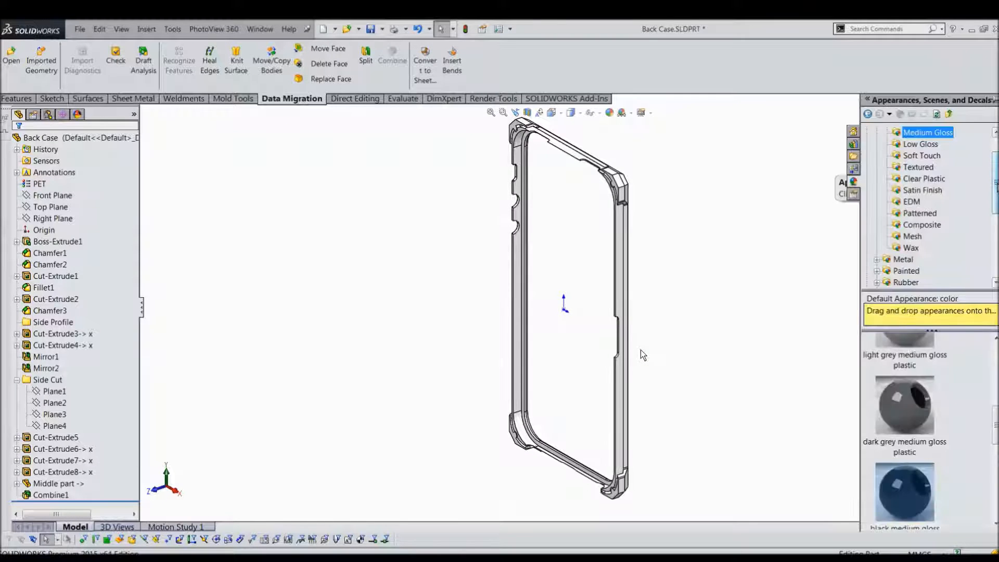
scroll(927, 169, "up", 2)
left_click(928, 167)
scroll(905, 416, "up", 2)
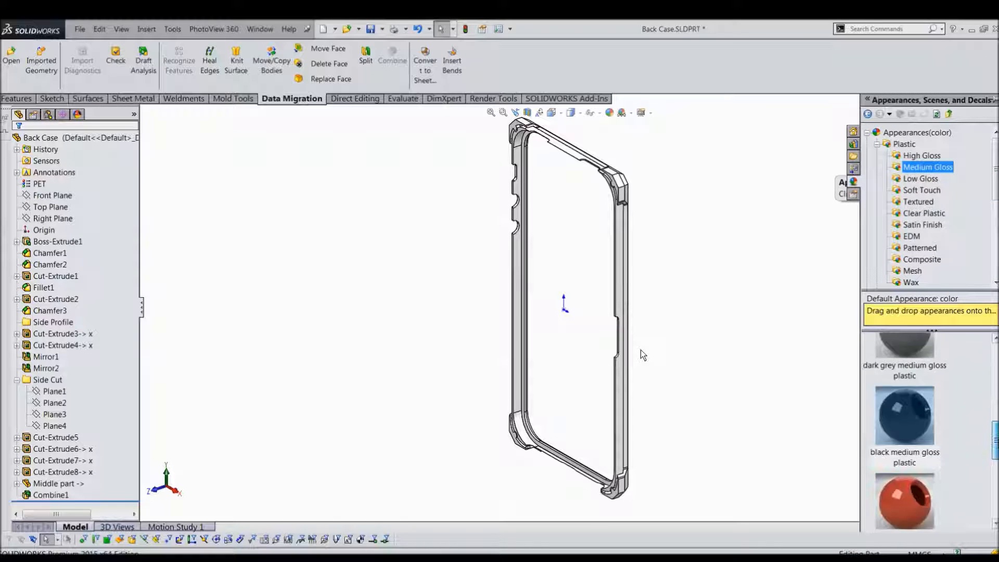
left_click_drag(904, 357, 618, 399)
left_click(619, 400)
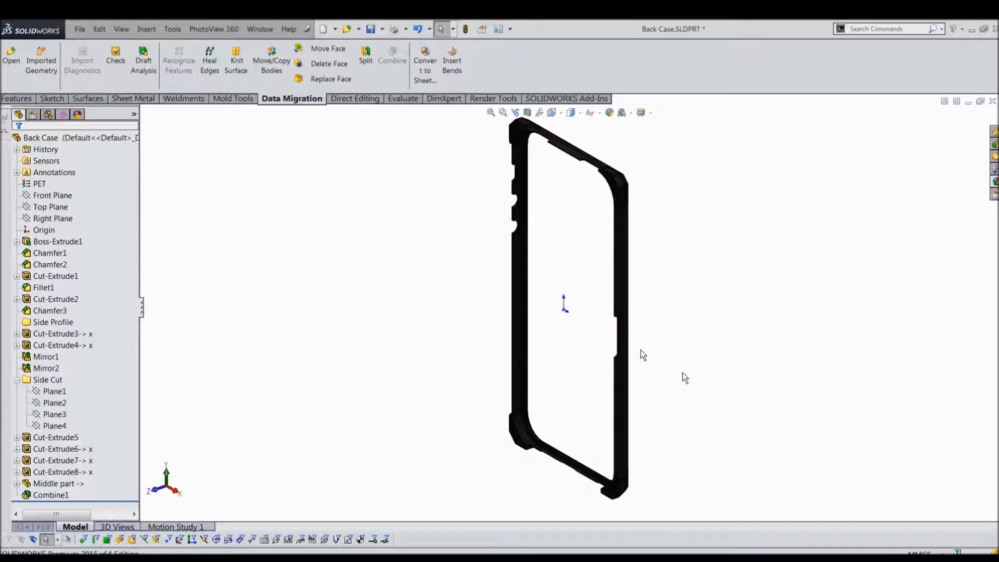
middle_click_drag(690, 368, 721, 347)
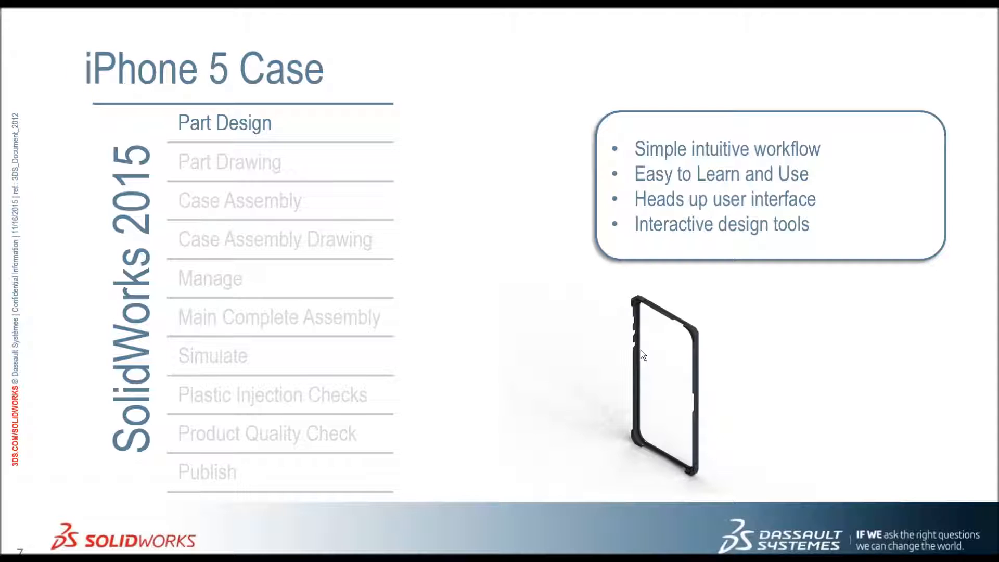
left_click(696, 392)
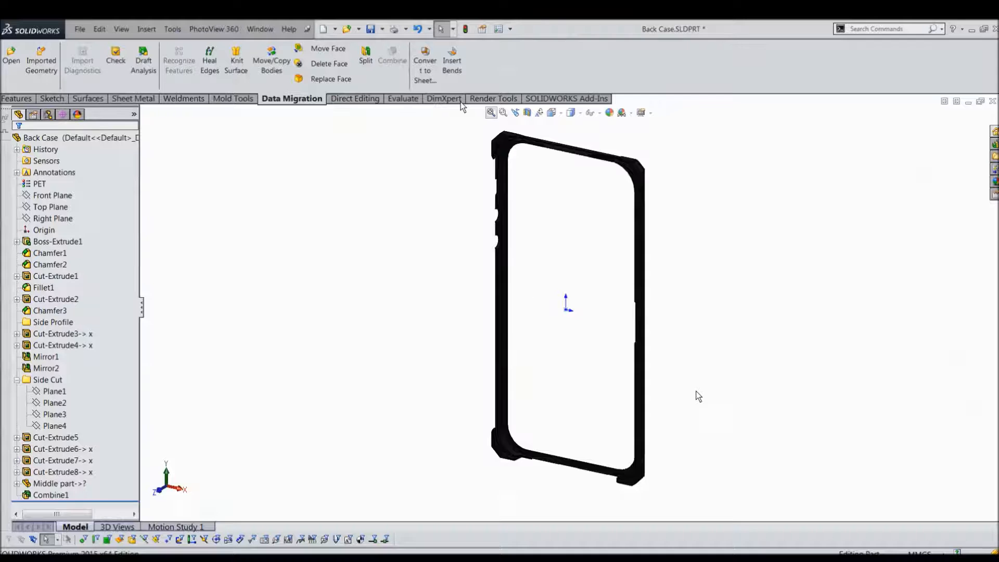
- Create a new drawing from the back case part using the iPhone -C template
left_click(334, 29)
left_click(344, 58)
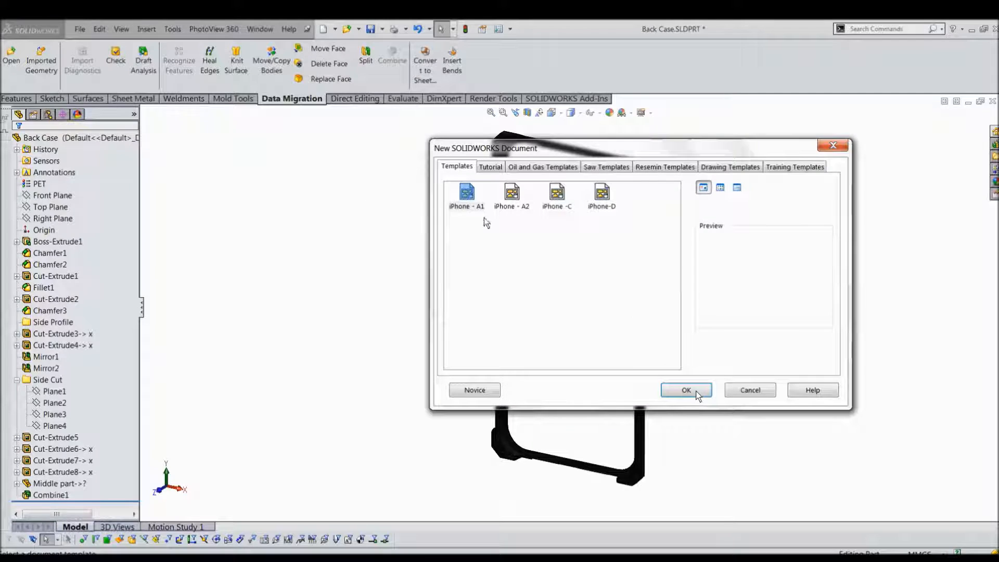
double_click(560, 197)
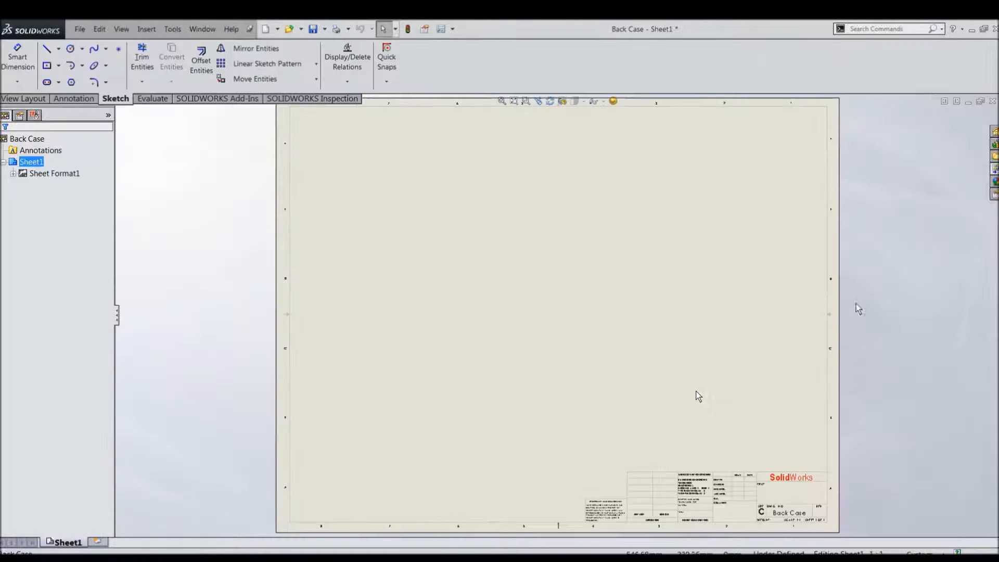
- Place the front view in the lower left area of the sheet and add projected top, right and isometric views
left_click(993, 169)
left_click(889, 271)
left_click_drag(890, 275, 413, 377)
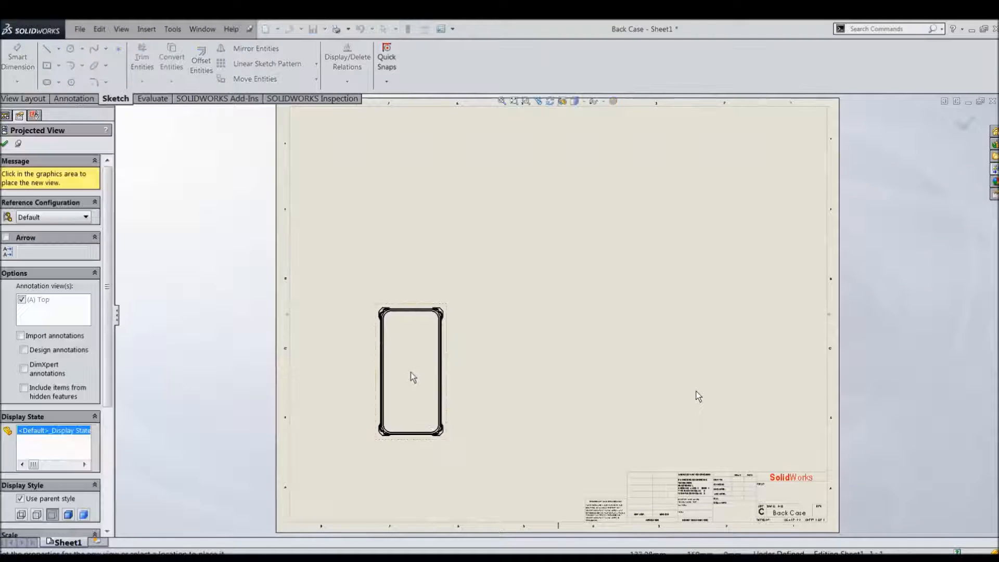
left_click(411, 196)
left_click(640, 379)
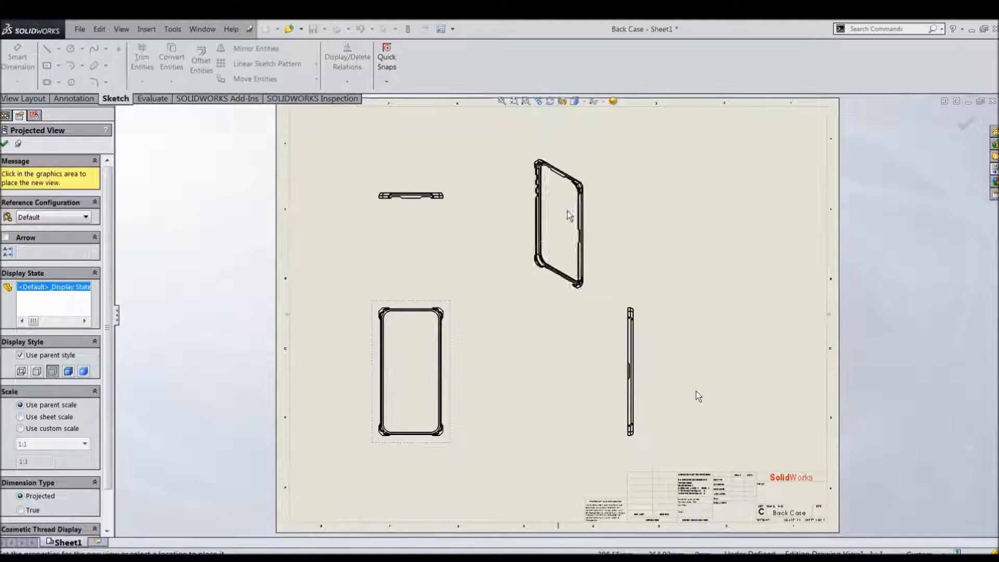
left_click(654, 199)
key("Escape")
- Place the projected isometric view in the upper right area of the sheet and display it shaded
left_click(654, 199)
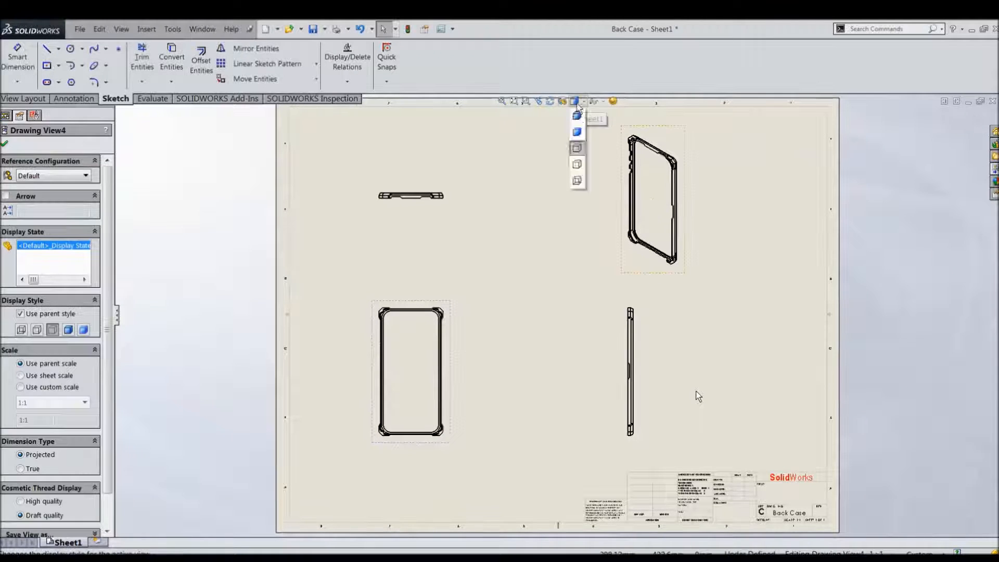
left_click(504, 178)
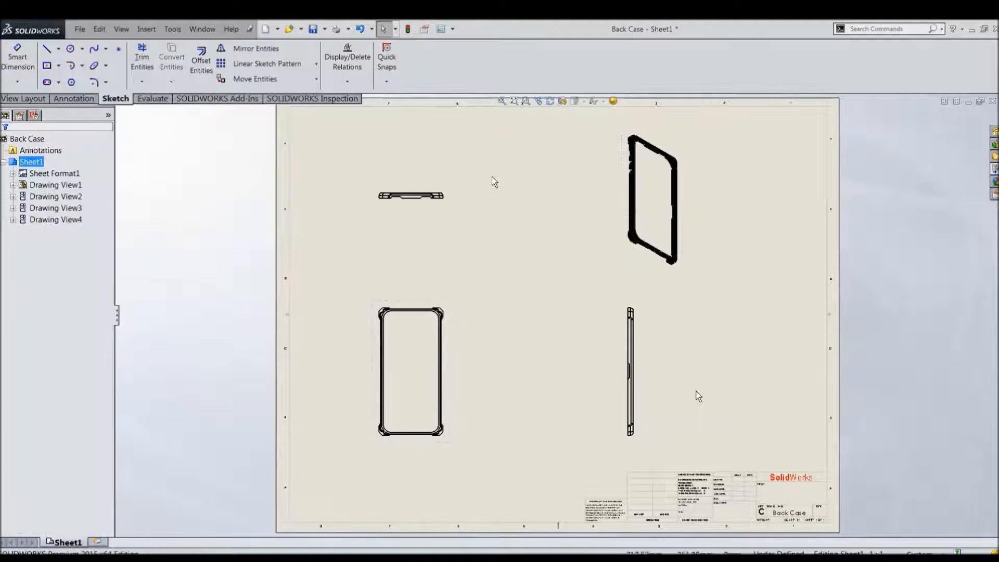
- Insert the model dimensions from the entire model into all drawing views and inspect them up close
left_click(73, 98)
left_click(50, 59)
left_click(5, 143)
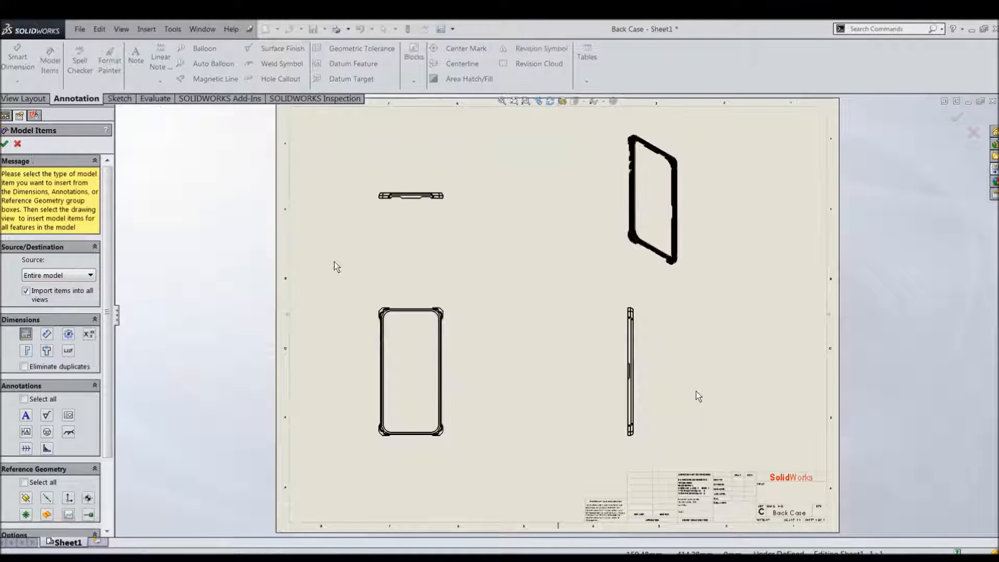
left_click(526, 101)
mouse_move(366, 161)
left_mouse_down()
mouse_move(508, 234)
mouse_move(481, 242)
left_mouse_up()
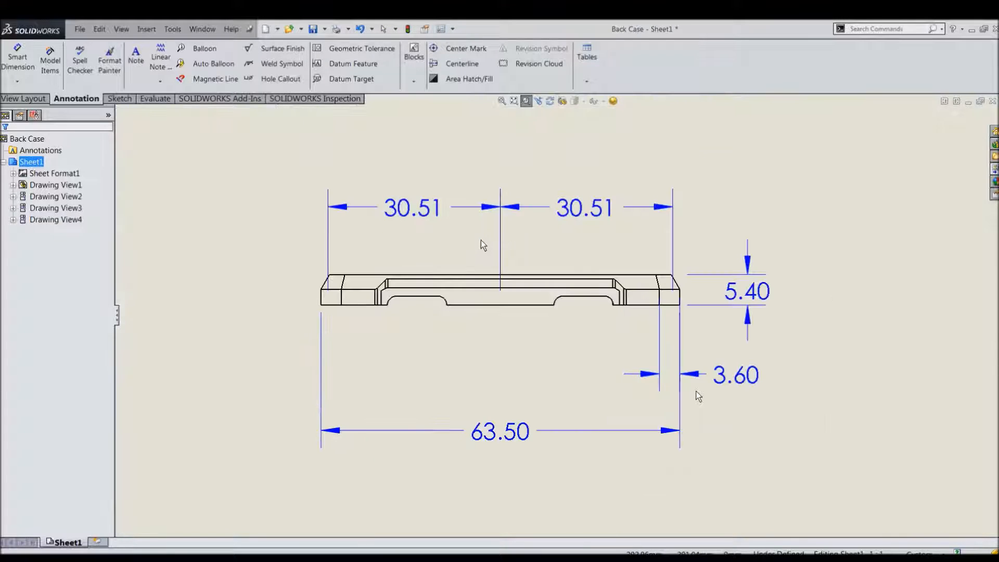
key("f")
mouse_move(321, 251)
left_mouse_down()
mouse_move(486, 442)
mouse_move(500, 489)
left_mouse_up()
key("f")
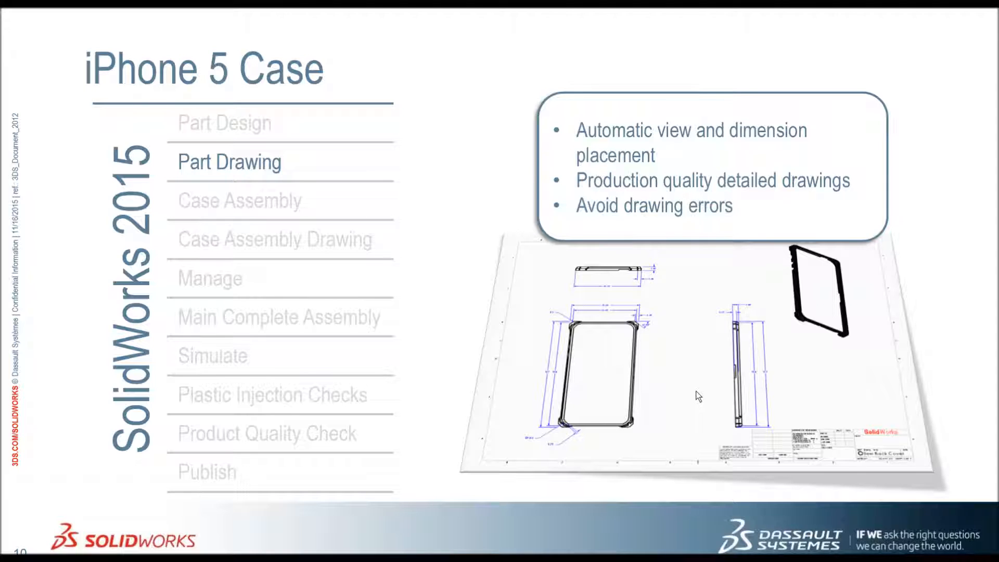
left_click(696, 391)
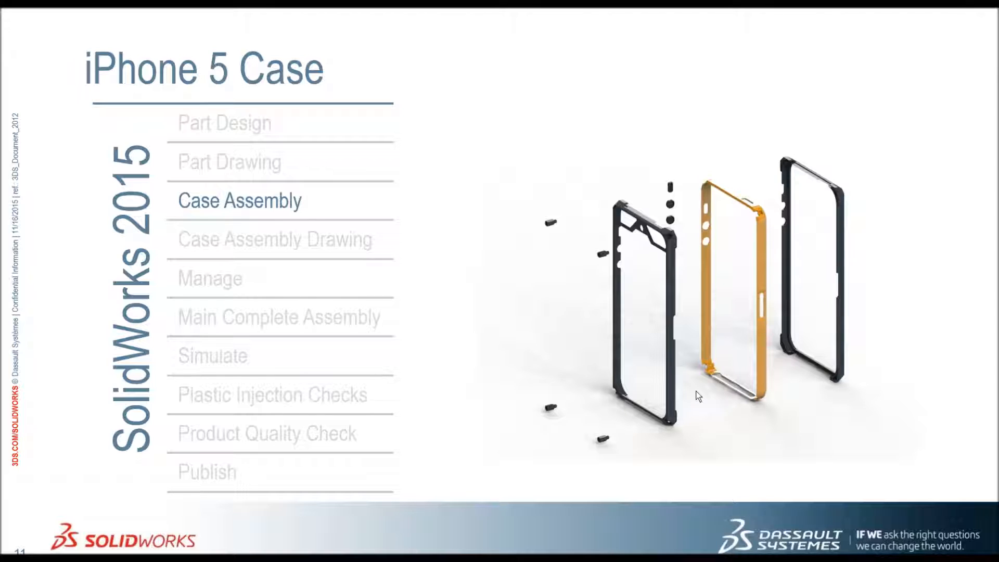
- Switch to the Case Assembly document and insert the open BackCase part beside the orange frame
key("ctrl+Tab")
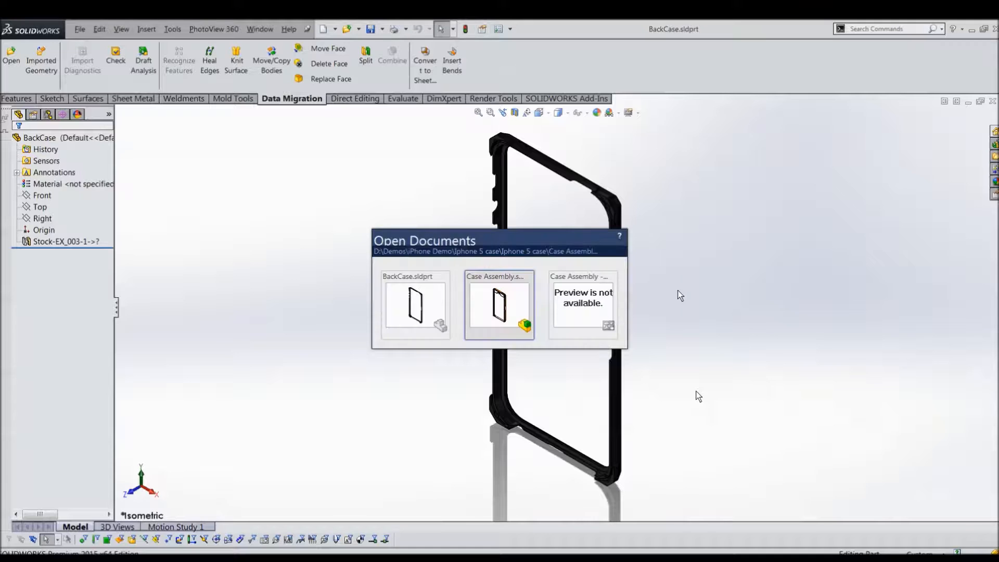
left_click(502, 297)
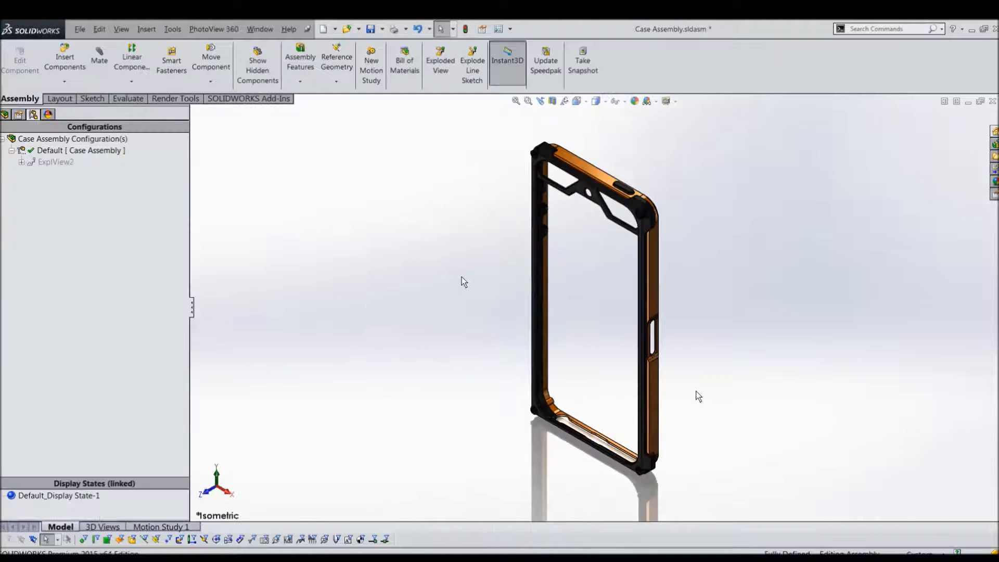
middle_click_drag(697, 304, 579, 287)
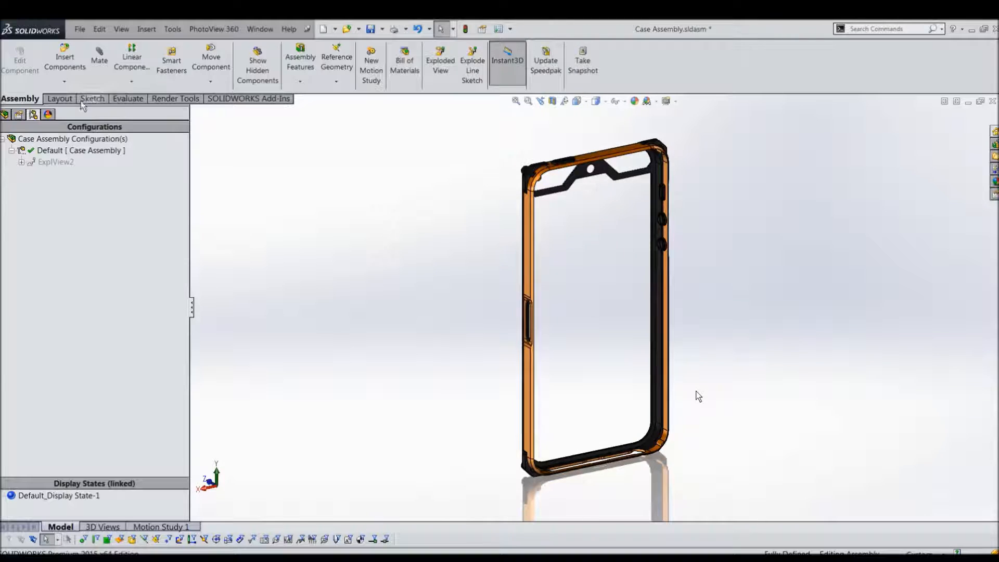
left_click(65, 60)
left_click(28, 253)
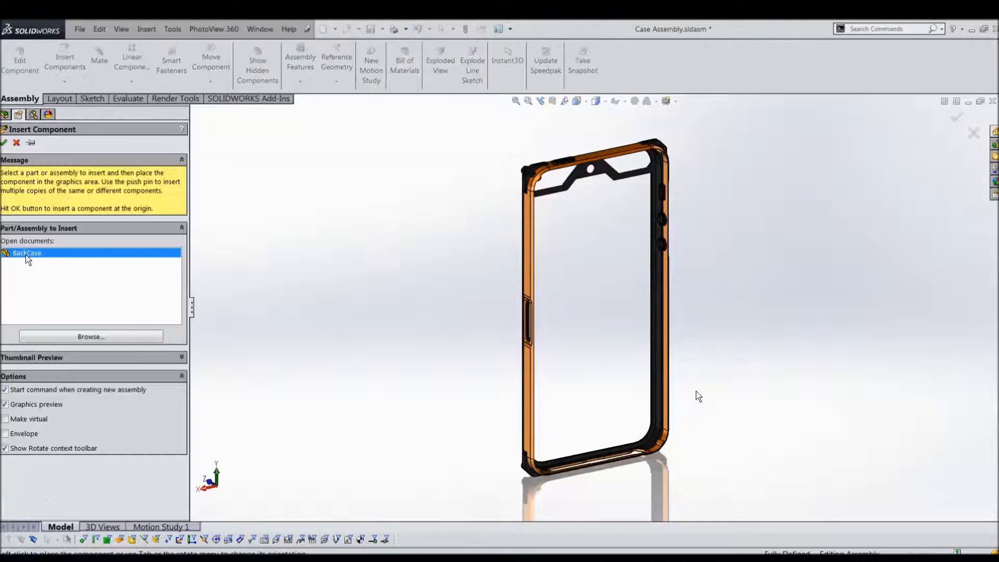
left_click(656, 314)
- Mate the curved corner face of the back case coincident with the matching corner face of the assembled case
scroll(539, 183, "down", 6)
middle_click_drag(729, 258, 829, 265)
left_click(688, 216)
middle_click_drag(738, 258, 646, 244)
left_click(551, 203, "ctrl")
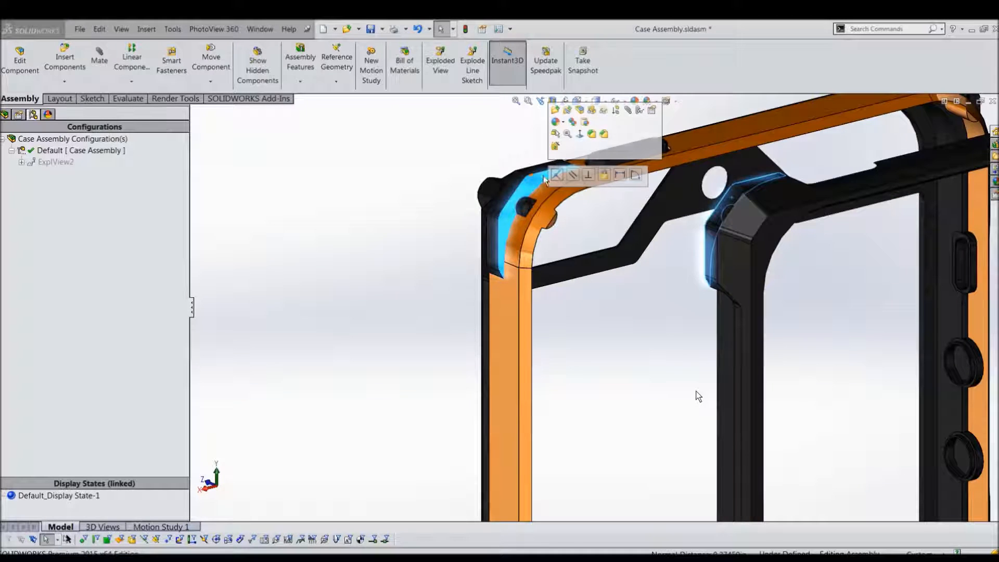
left_click(558, 176)
- Mate the side corner face and the top face of the back case to the matching faces of the case
left_click(671, 225)
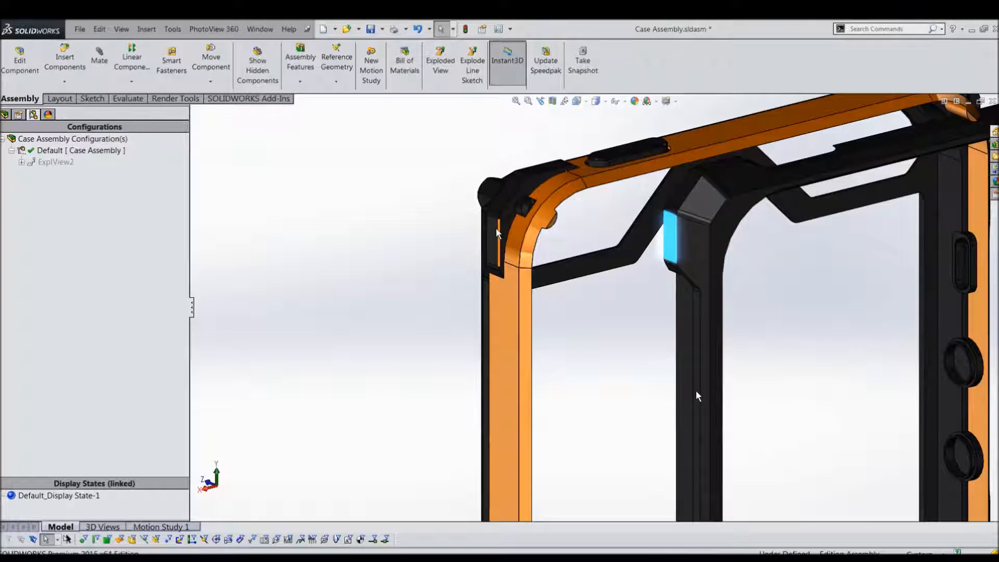
left_click(495, 227, "ctrl")
left_click(523, 219)
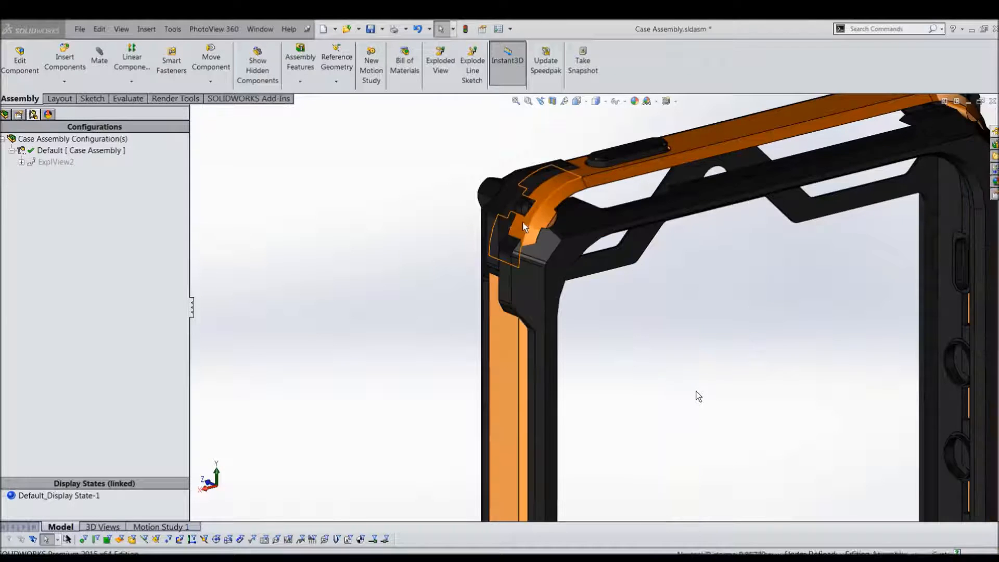
scroll(552, 232, "down", 5)
left_click(567, 223)
scroll(572, 234, "down", 5)
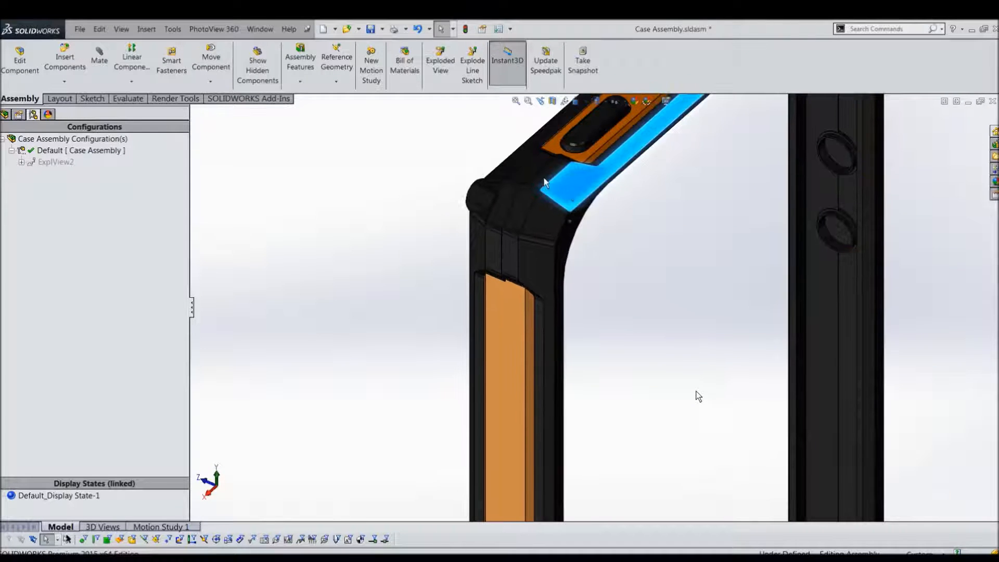
left_click_drag(580, 285, 554, 273)
left_click(699, 257)
- Start an exploded view and pull the back case and the front cover away from the frame in opposite directions along Z
key("f")
middle_click_drag(692, 400, 685, 340)
left_click(437, 65)
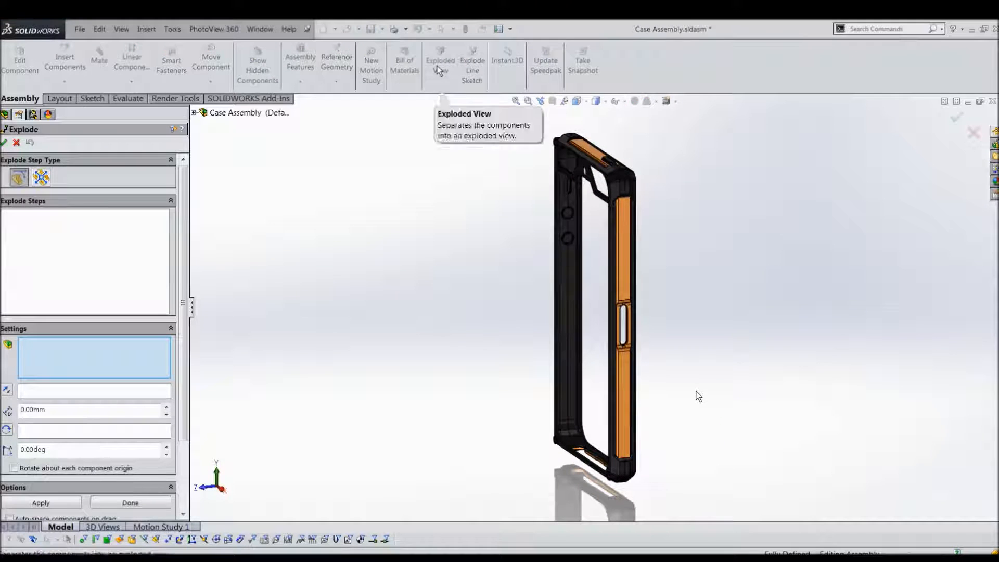
left_click(635, 192)
left_click_drag(566, 308, 702, 313)
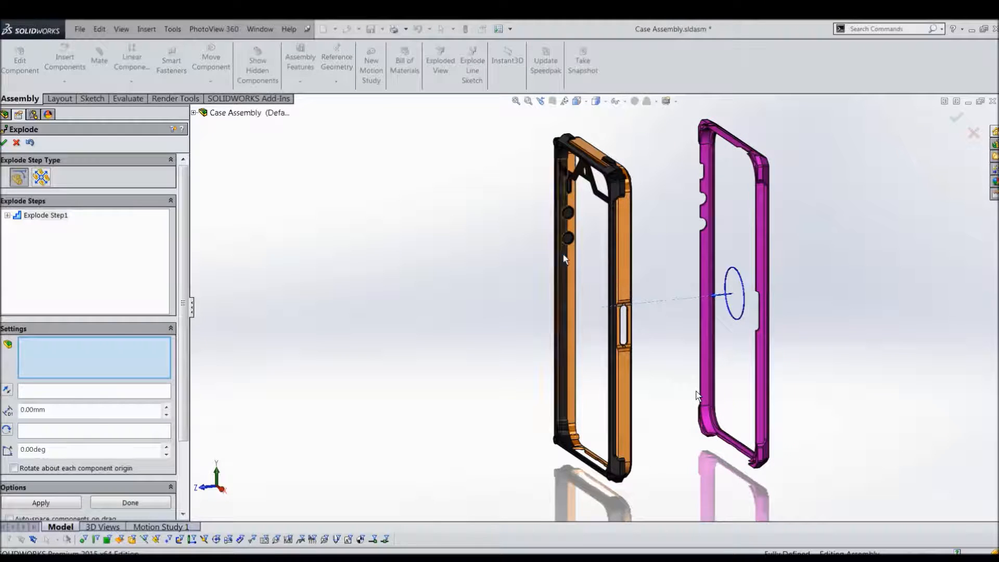
left_click(554, 316)
left_click_drag(555, 316, 451, 320)
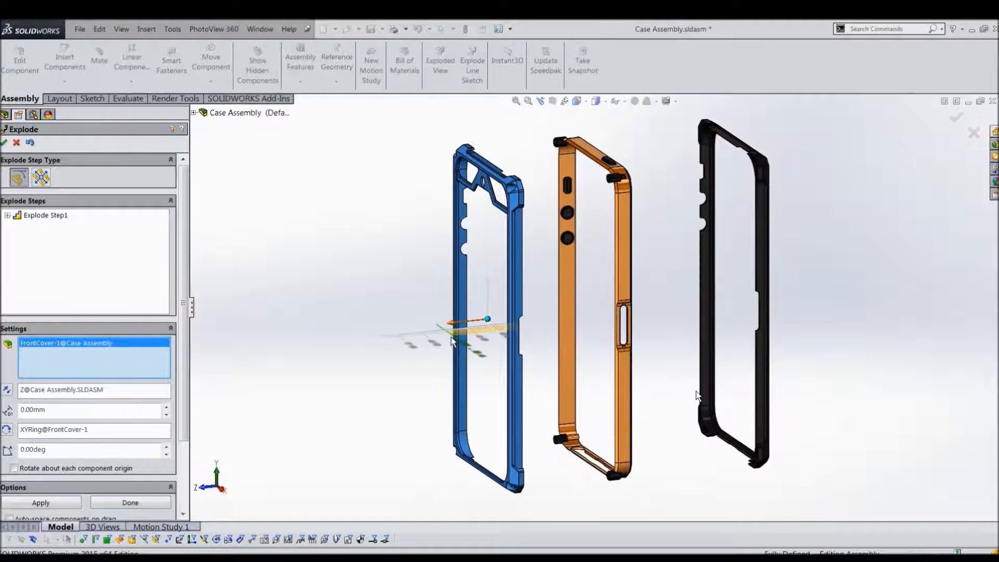
- Explode the four corner bolts together along Z to a position in front of the front cover
left_click(560, 439)
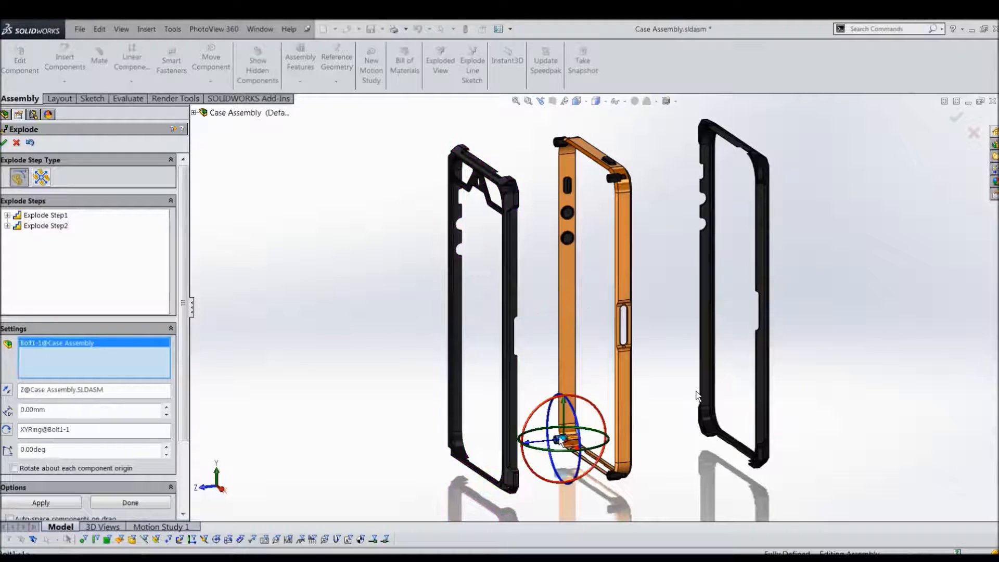
left_click(610, 475)
left_click(614, 177)
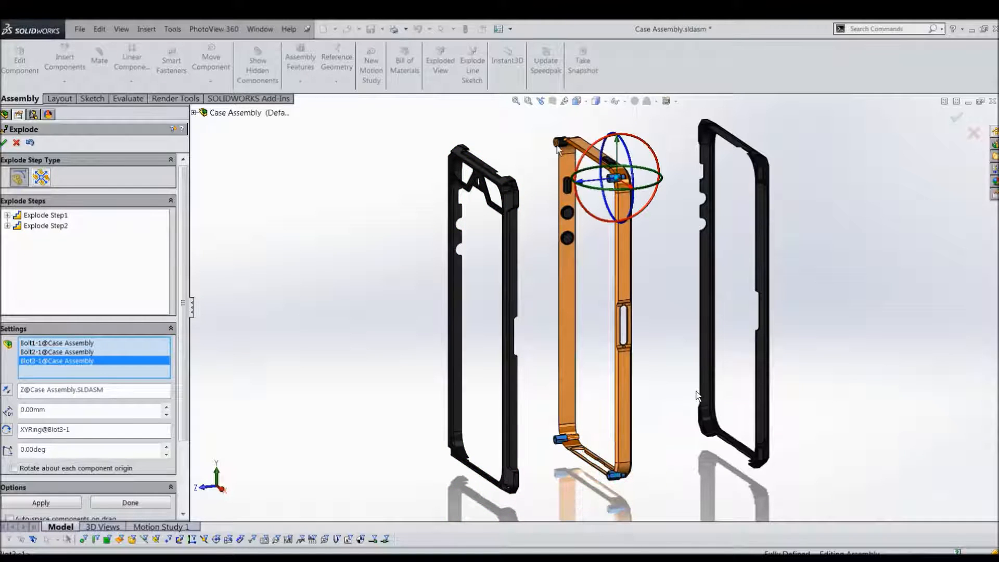
left_click(559, 142)
left_click_drag(527, 149, 473, 196)
- Explode the silent button and both volume buttons together sideways out of the frame
left_click(567, 185)
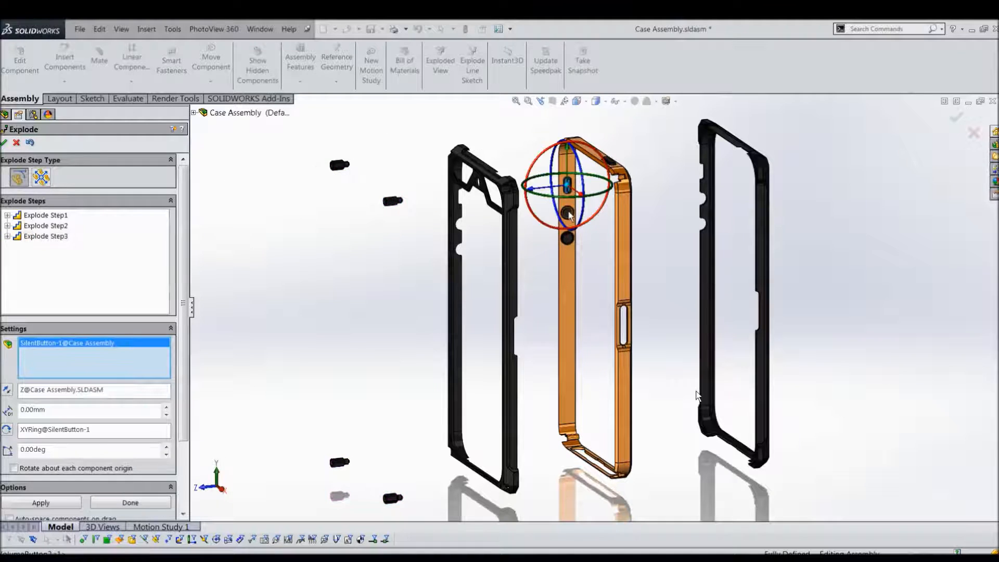
left_click(567, 212)
left_click(568, 239)
left_click_drag(582, 251, 539, 214)
- Explode the power button upward out of the frame and finish the exploded view
middle_click_drag(632, 239, 617, 182)
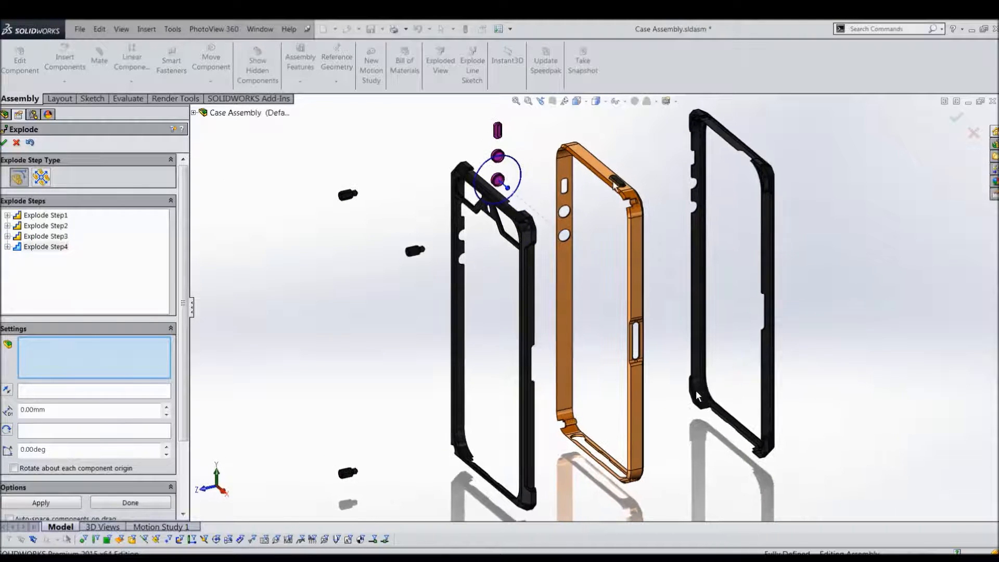
left_click(617, 182)
left_click_drag(620, 155, 622, 79)
scroll(593, 328, "up", 3)
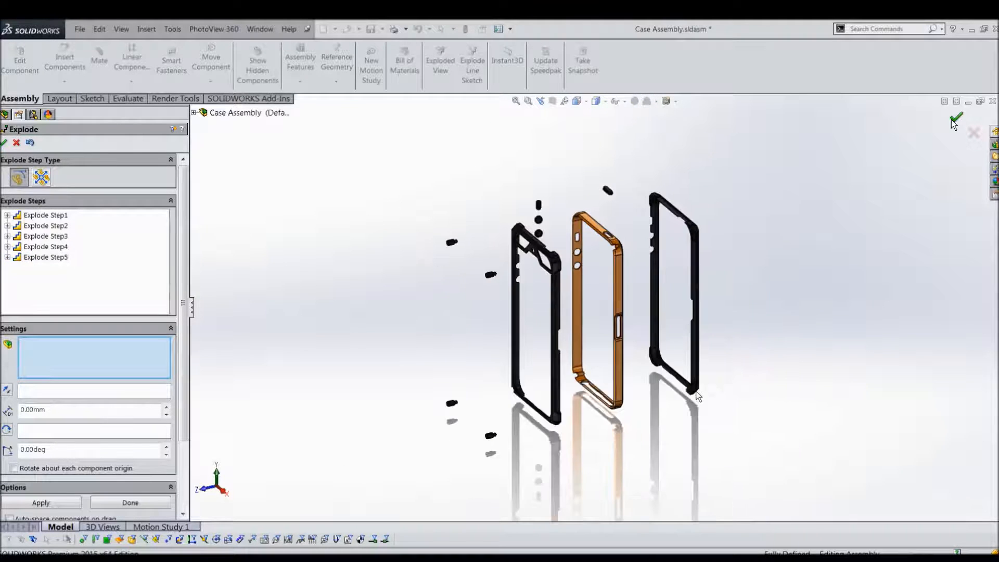
left_click(956, 118)
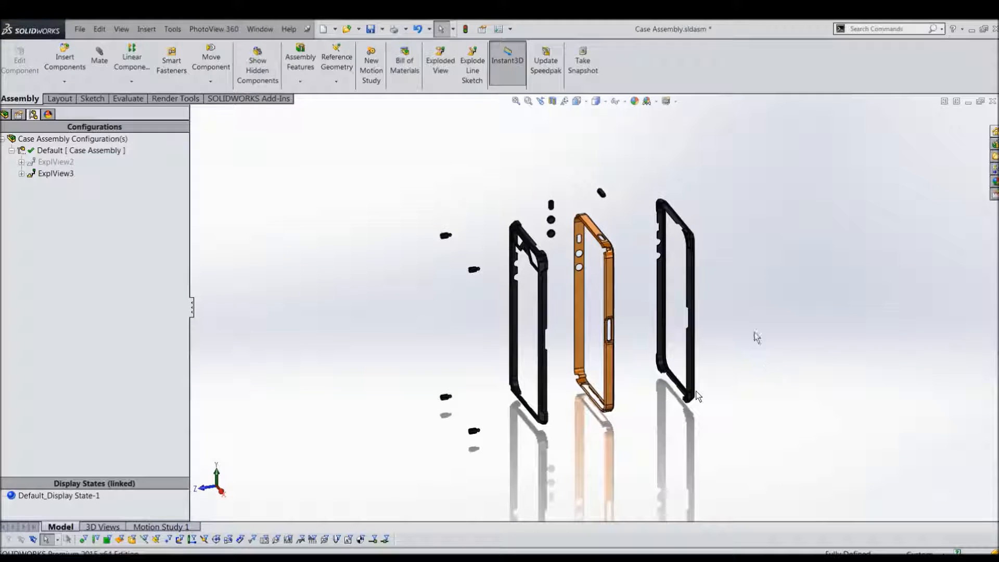
- Collapse the exploded assembly and create a new drawing from Case Assembly
right_click(752, 308)
left_click(775, 495)
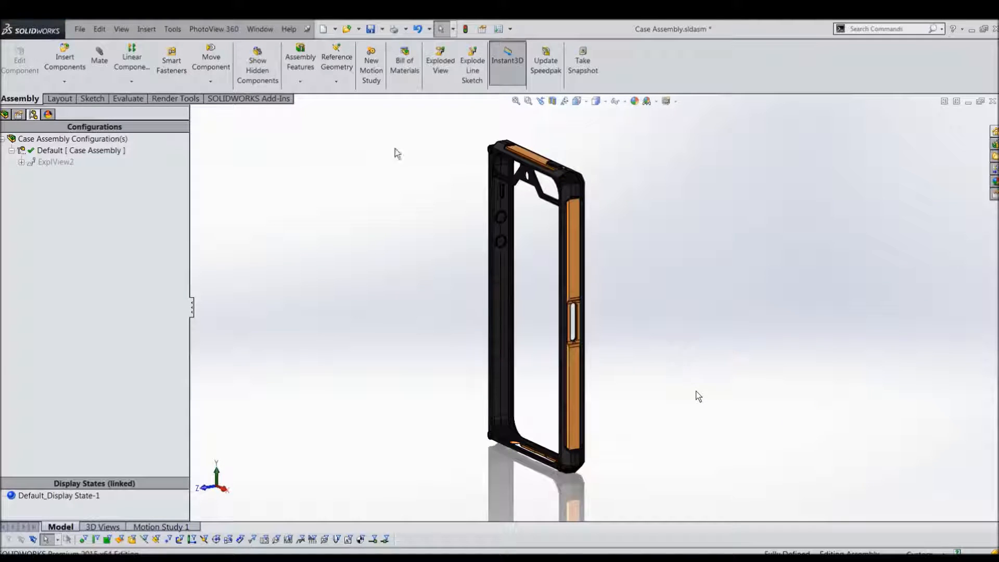
left_click(335, 28)
left_click(343, 71)
left_click(697, 394)
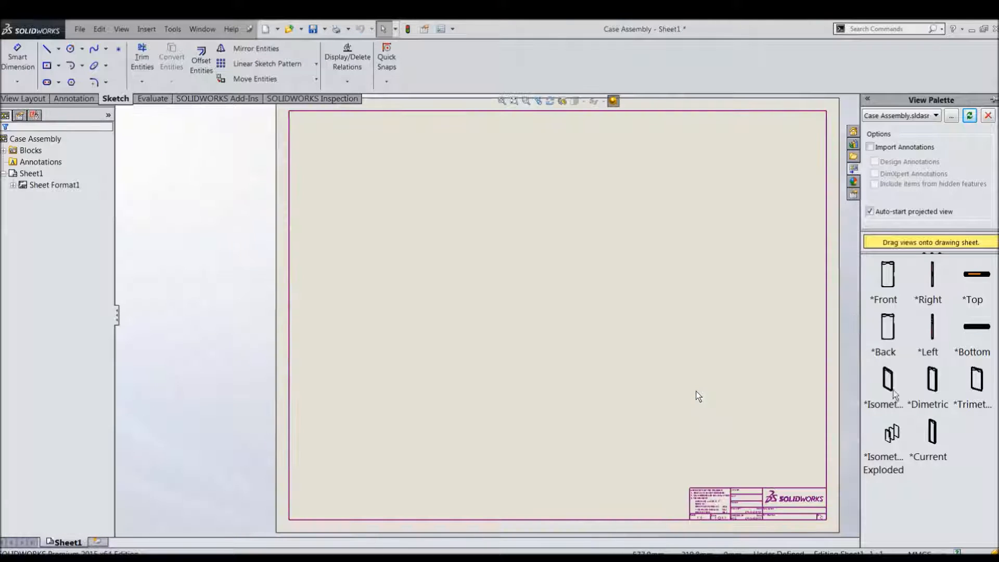
- Place the current view, the front view and its projected side view across the sheet and remove the red centre marks
mouse_move(931, 431)
left_mouse_down()
mouse_move(668, 340)
mouse_move(463, 326)
left_mouse_up()
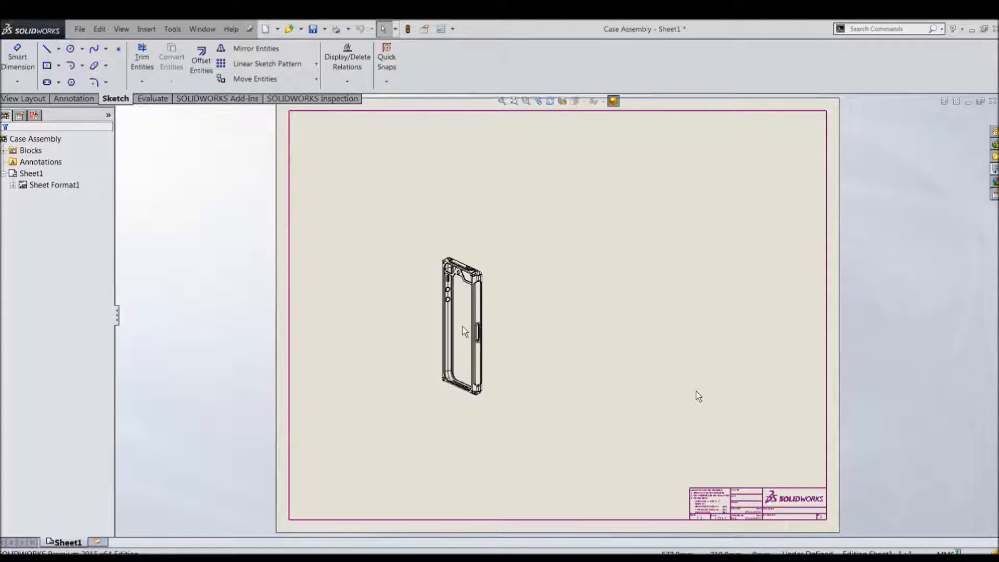
left_click(994, 169)
mouse_move(892, 284)
left_mouse_down()
mouse_move(867, 307)
mouse_move(631, 332)
left_mouse_up()
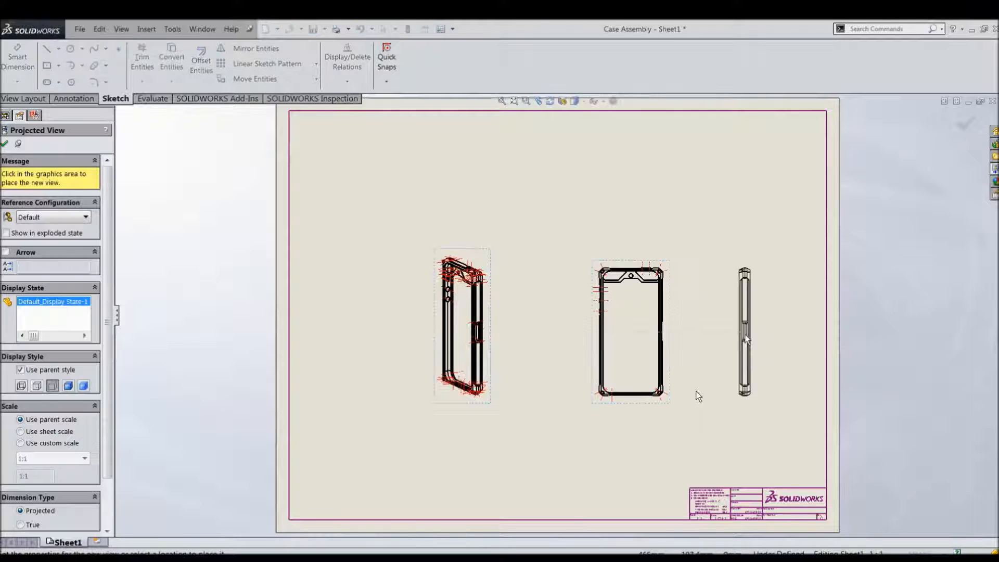
left_click(754, 334)
key("Escape")
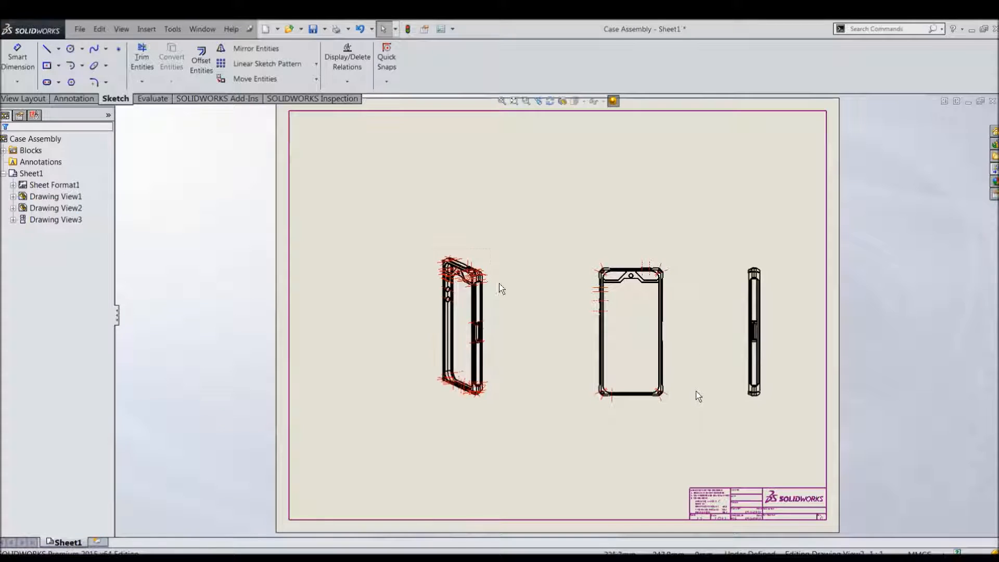
key("ctrl+a")
left_click(343, 297)
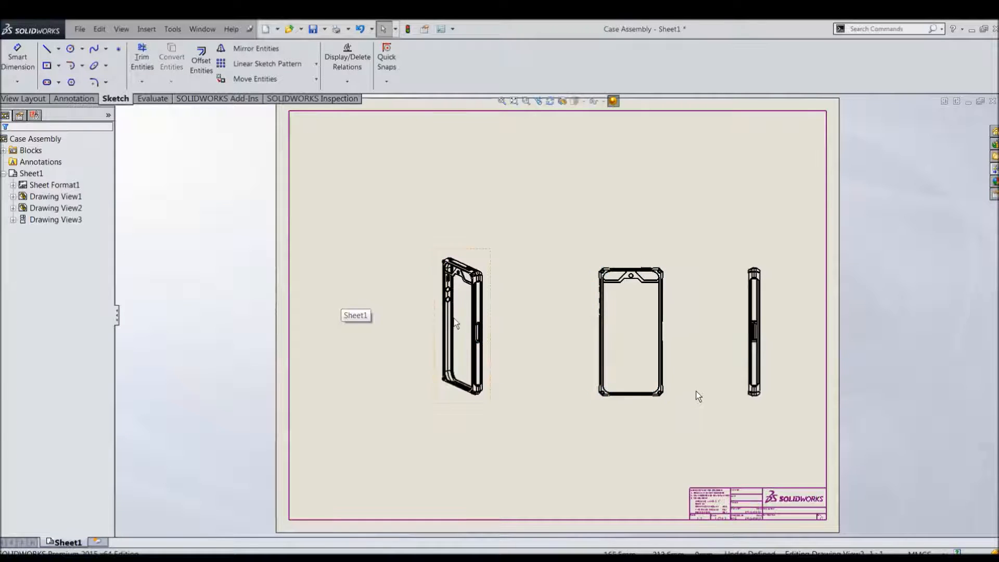
- Display the current-orientation assembly view shaded with edges and in its exploded state
left_click(456, 322)
left_click(73, 460)
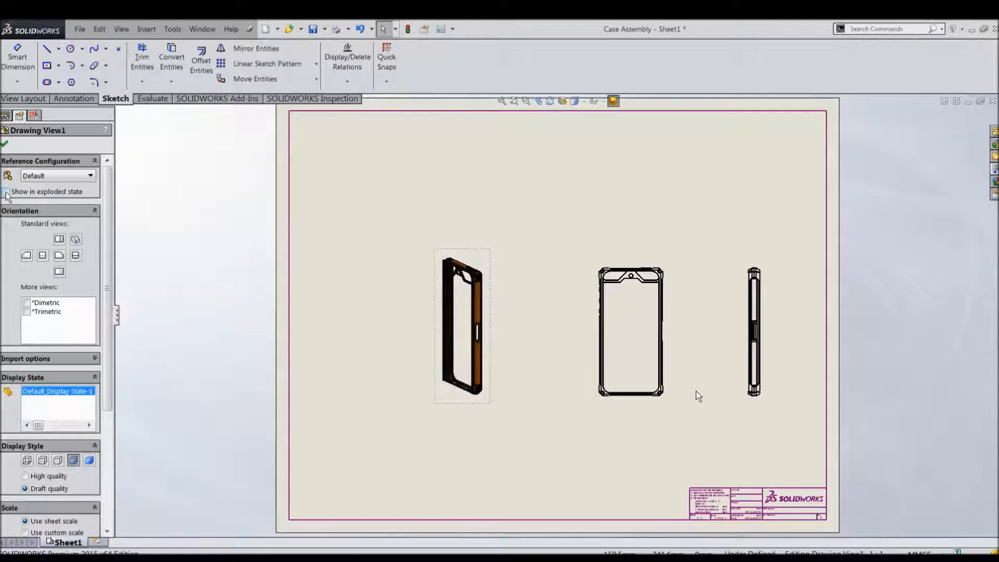
left_click(6, 192)
left_click(4, 143)
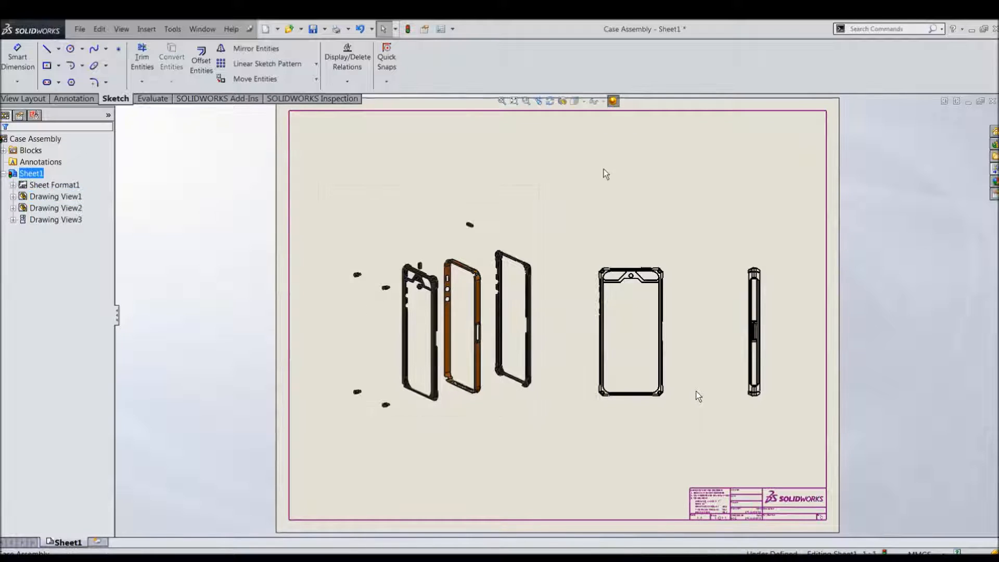
- Insert a bill of materials for the exploded view in the sheet's upper right corner and review its rows
left_click(501, 243)
left_click(623, 237)
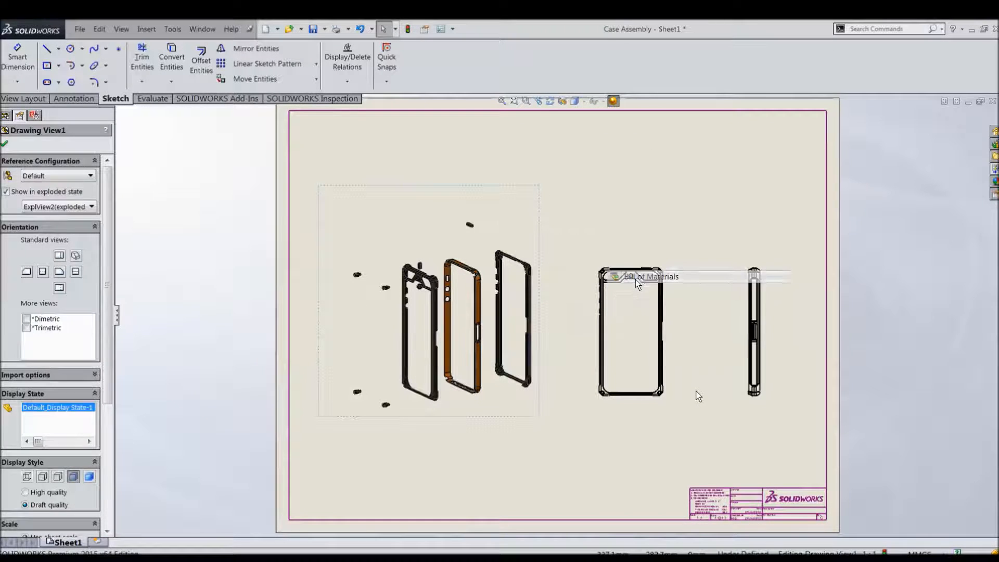
left_click(640, 279)
left_click(4, 144)
left_click(525, 101)
left_click_drag(632, 107, 837, 229)
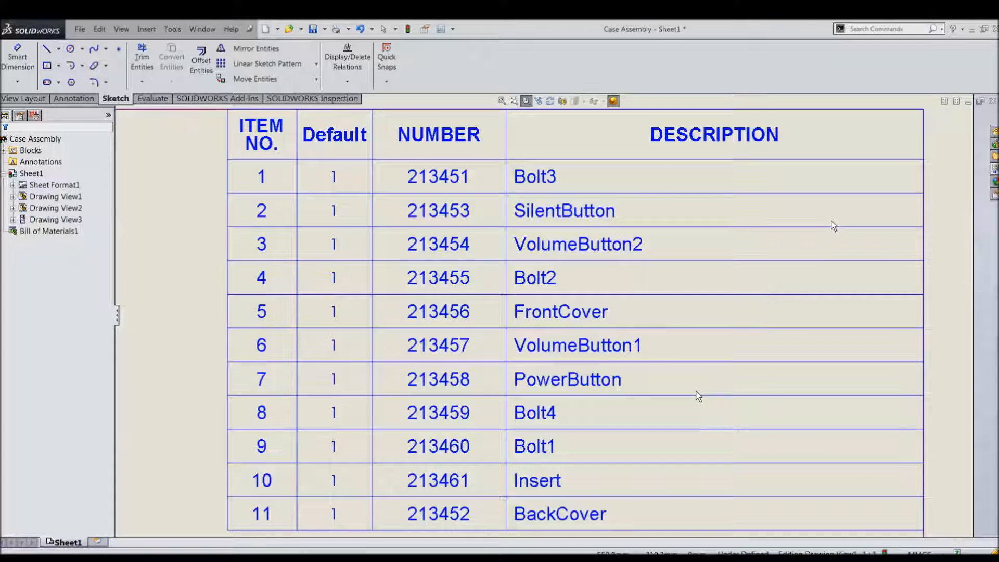
key("f")
- Add auto balloons in a circular layout to the exploded view and move the front view down and to the right
left_click(578, 226)
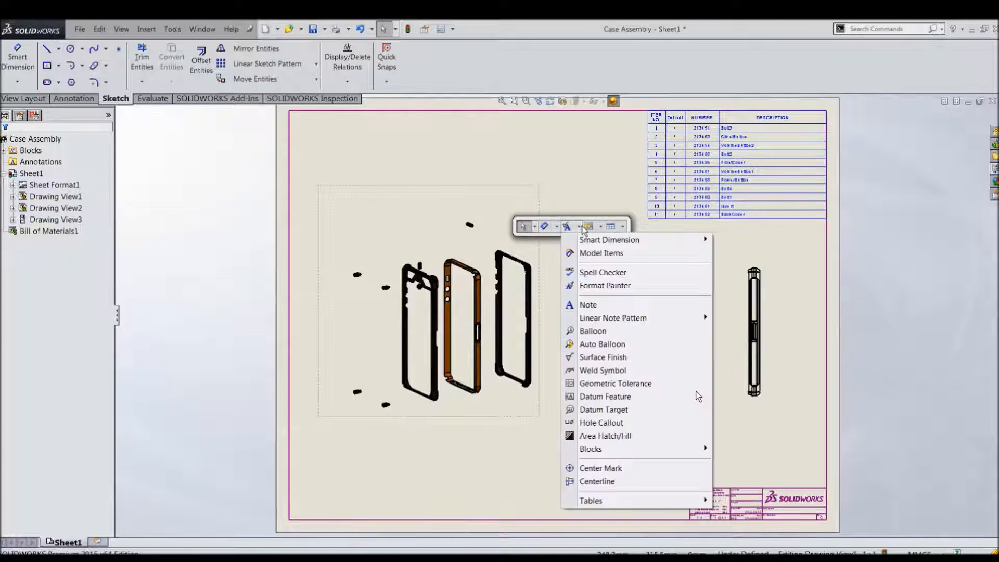
left_click(593, 341)
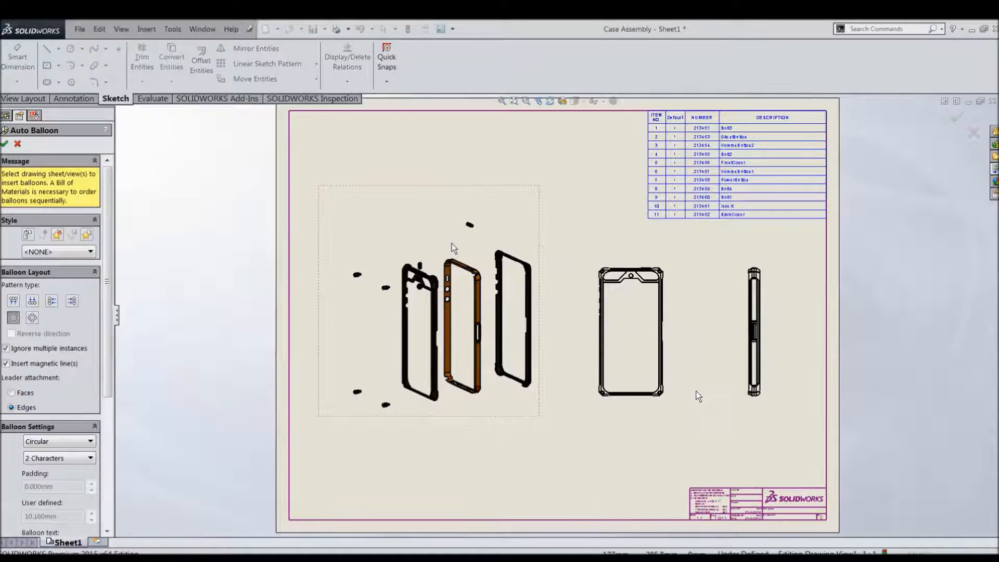
left_click(5, 143)
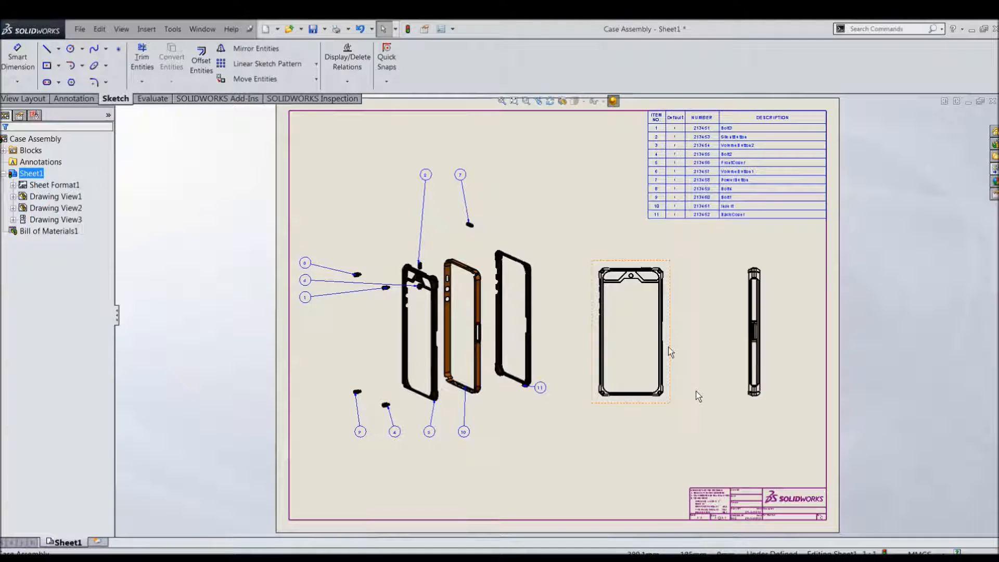
left_click_drag(701, 349, 698, 395)
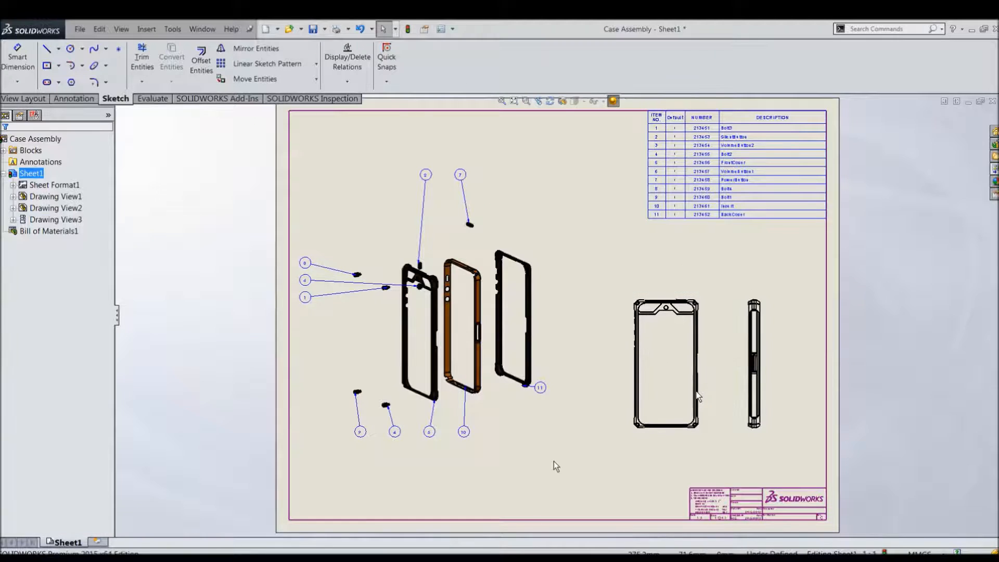